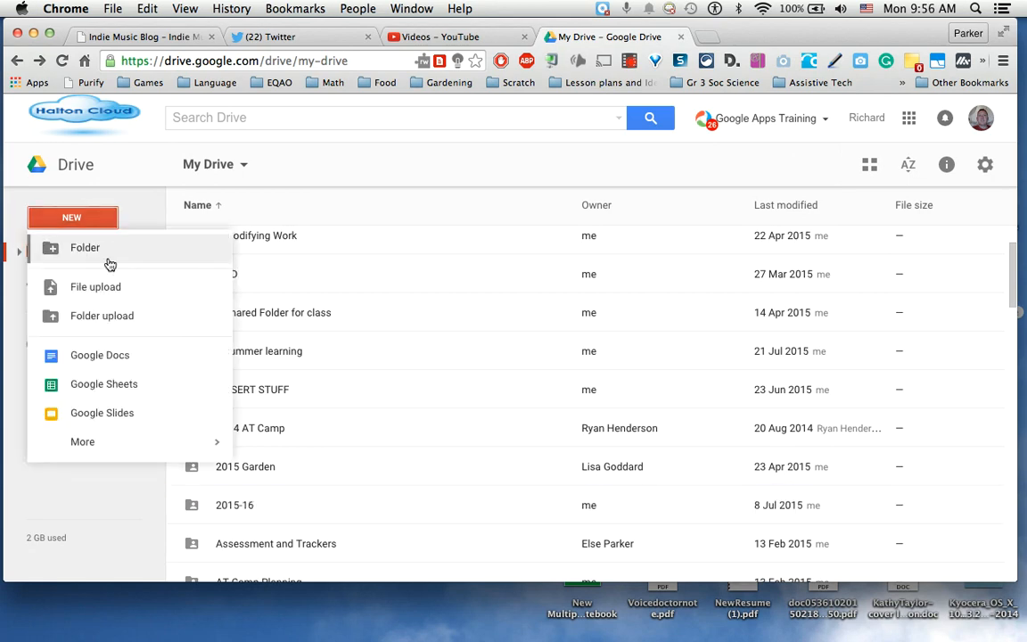
Step: Create a new folder in My Drive named "Reporting 2015-16"
click(109, 264)
text(Re)
text(r)
key(BackSpace)
text(por)
key(BackSpace)
text(orting )
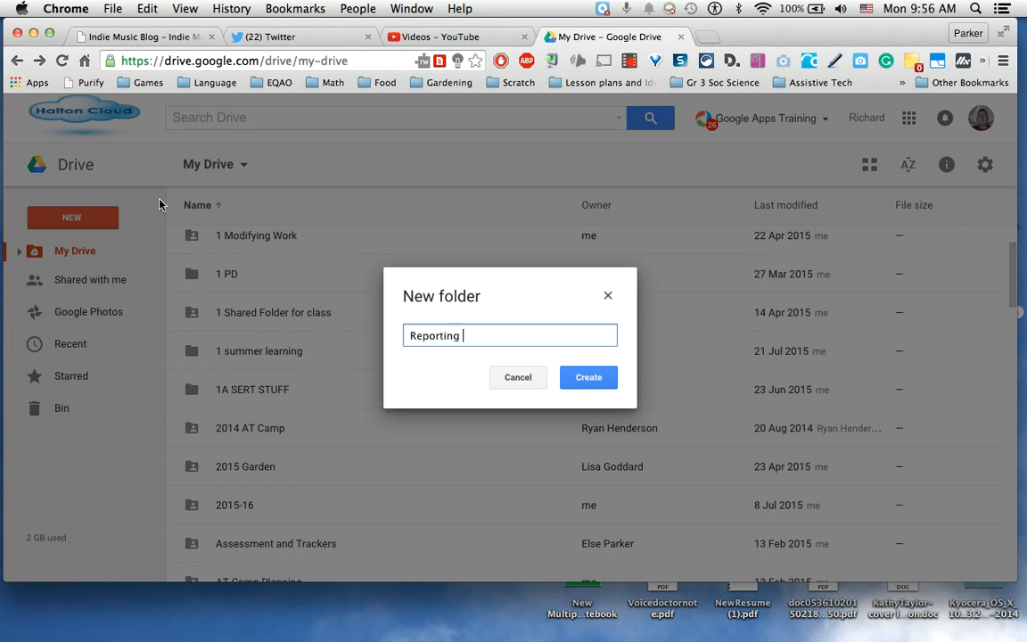
text(2015-16)
key(Return)
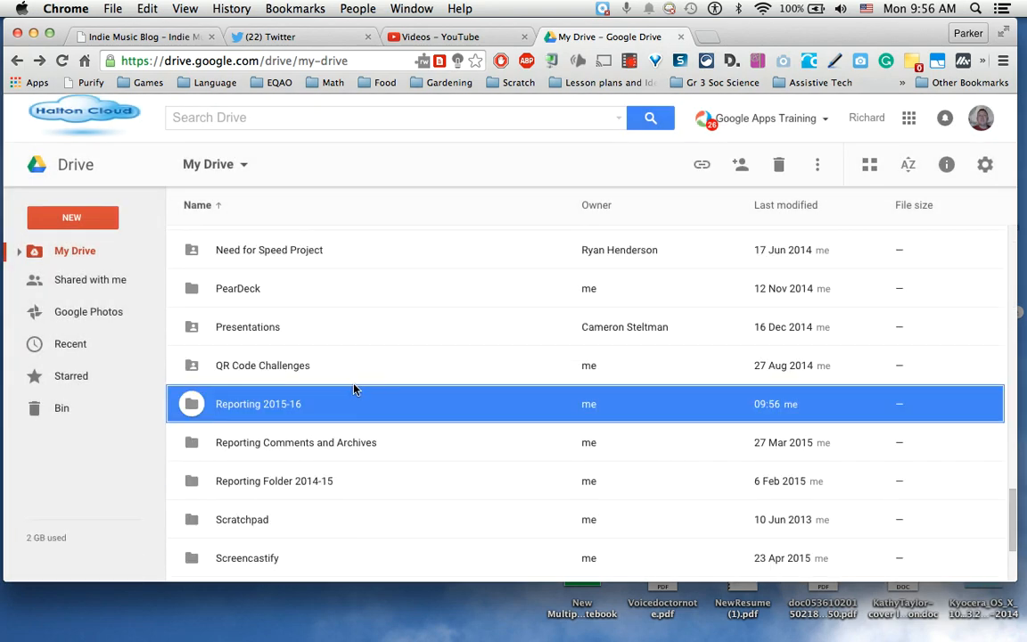
Step: Open the Reporting 2015-16 folder and create a blank Google Sheets spreadsheet in it
double_click(264, 404)
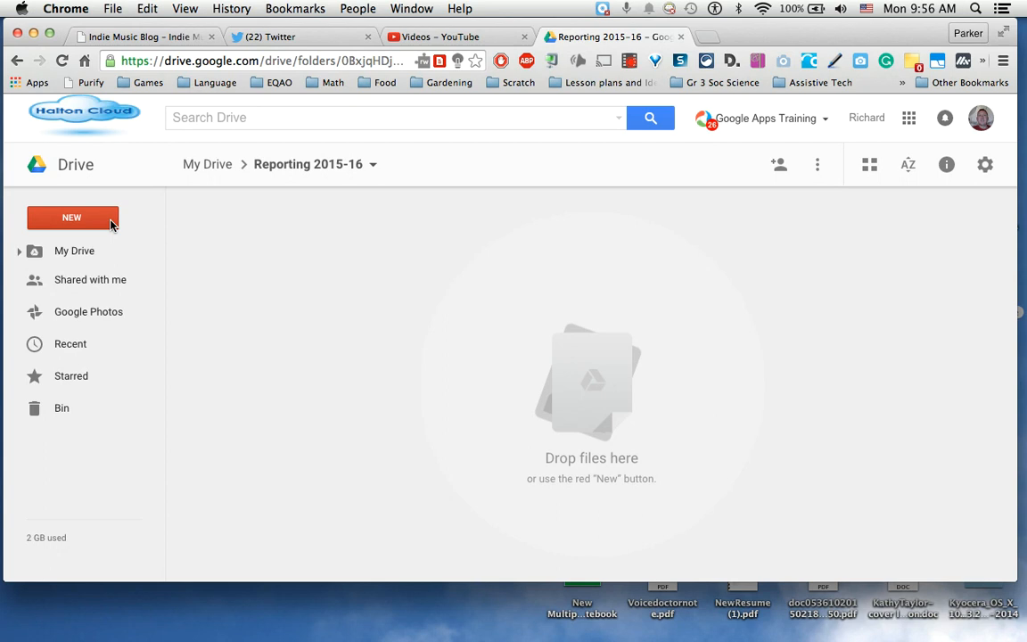
click(112, 223)
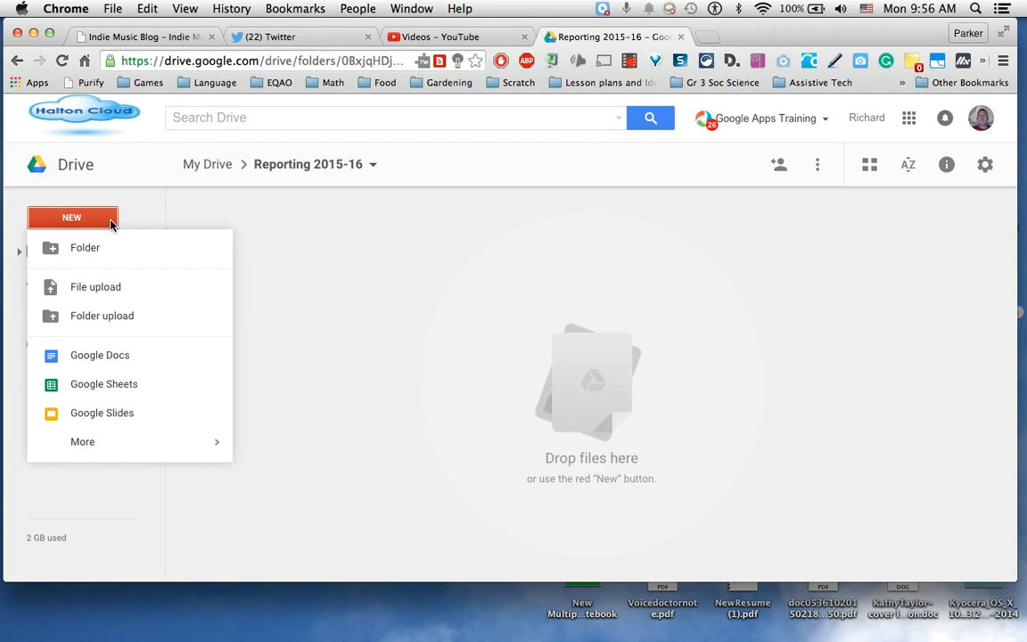
click(98, 383)
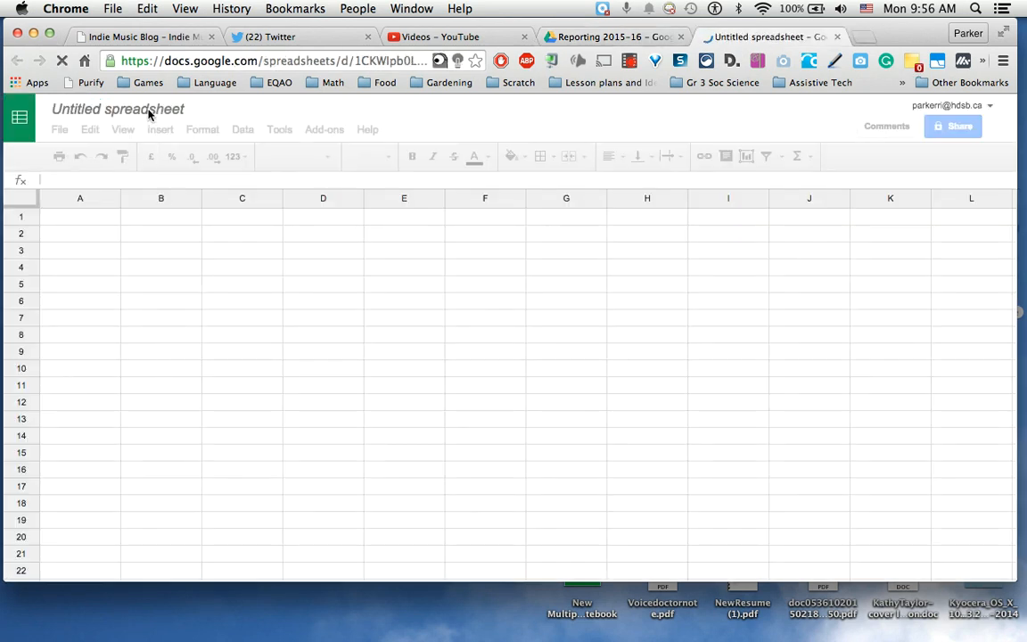
Step: Rename the untitled spreadsheet as "Master Class List"
double_click(147, 109)
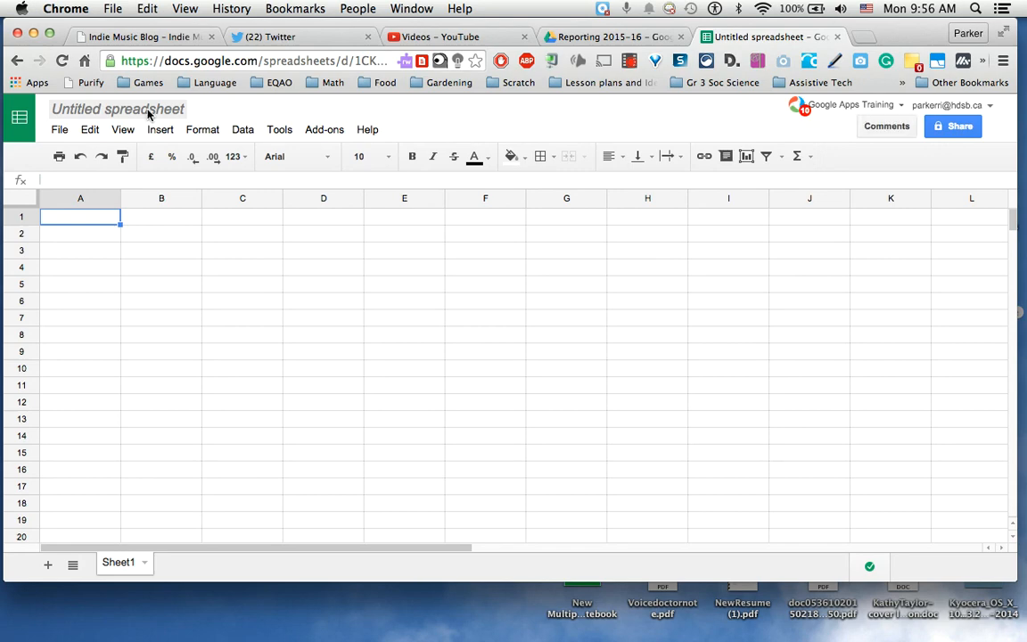
click(149, 113)
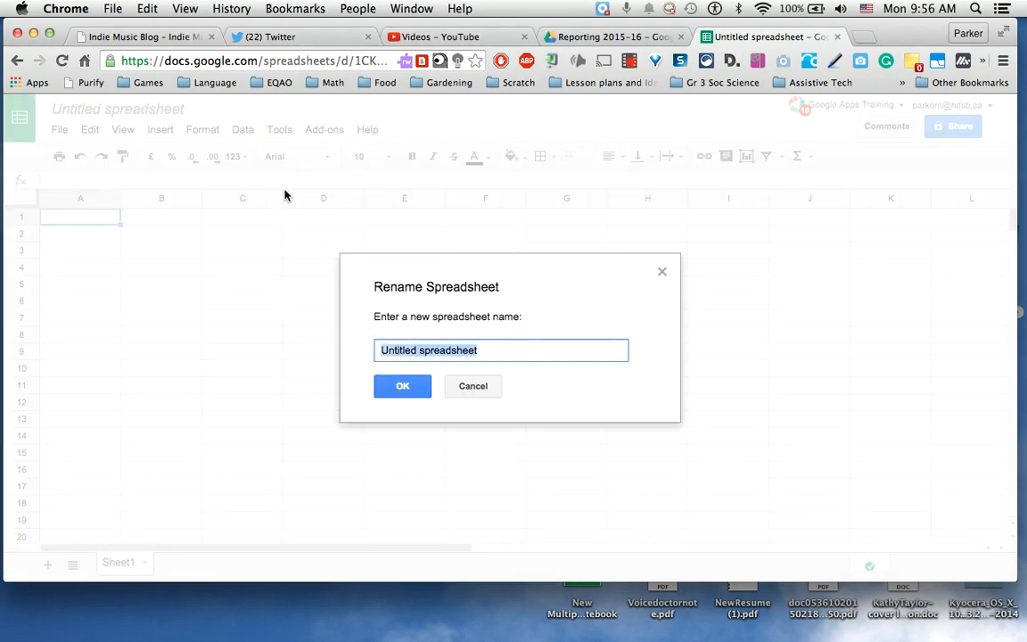
text(Master Cl)
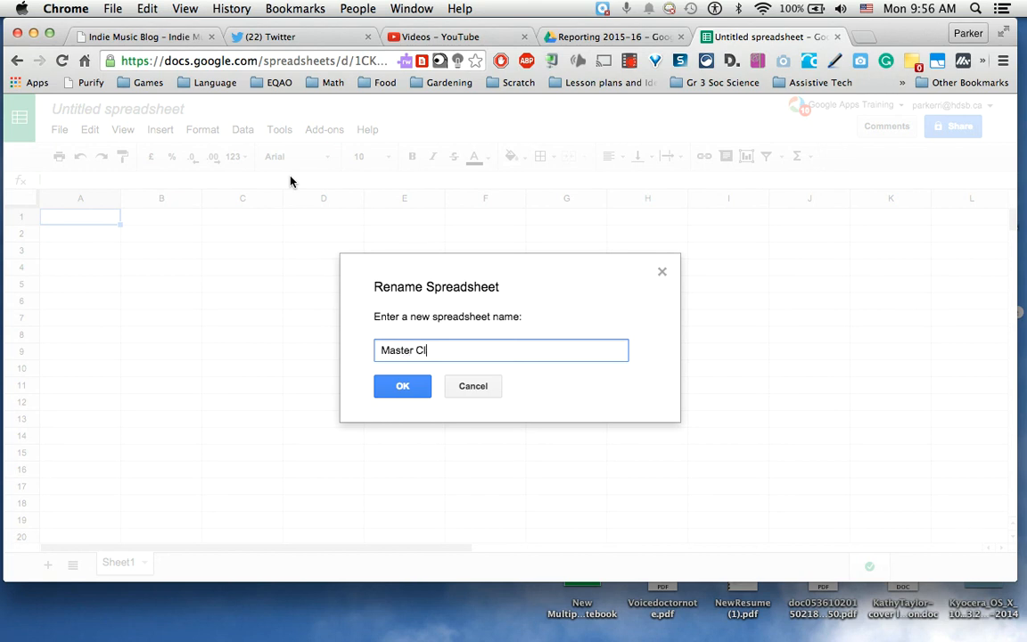
text(ass List)
click(400, 387)
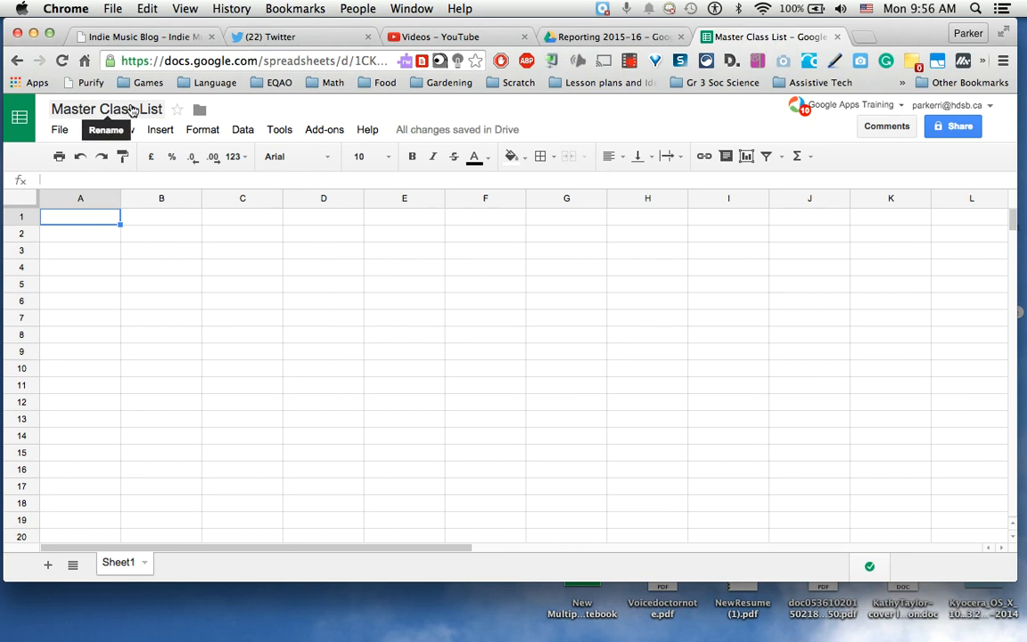
Step: Enter the column headers "Last Name" in A1 and "First Name" in B1
text(Last)
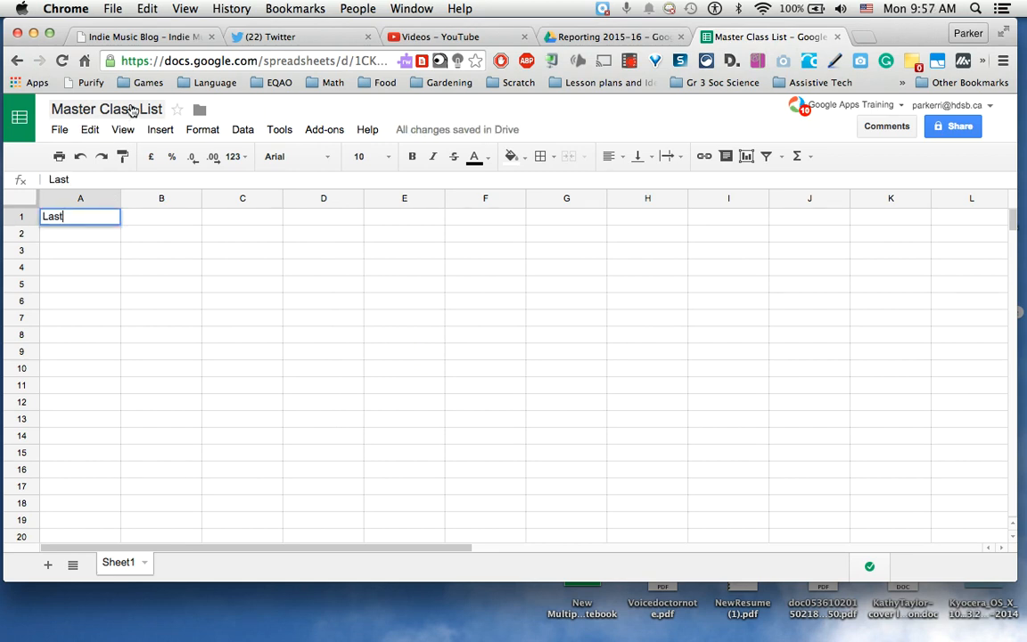
text( Name)
key(Tab)
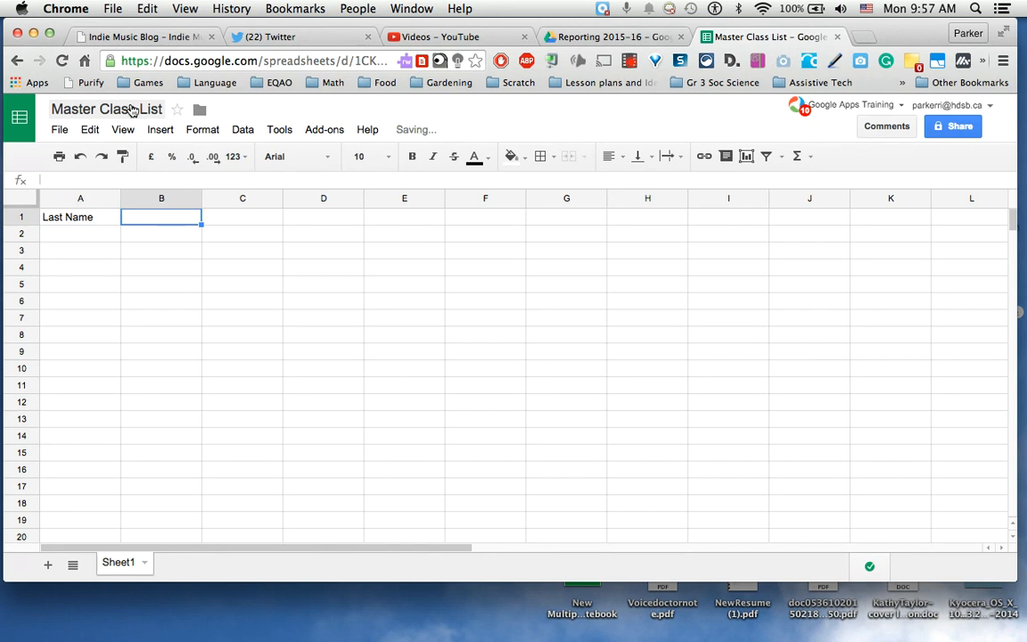
text(First Name)
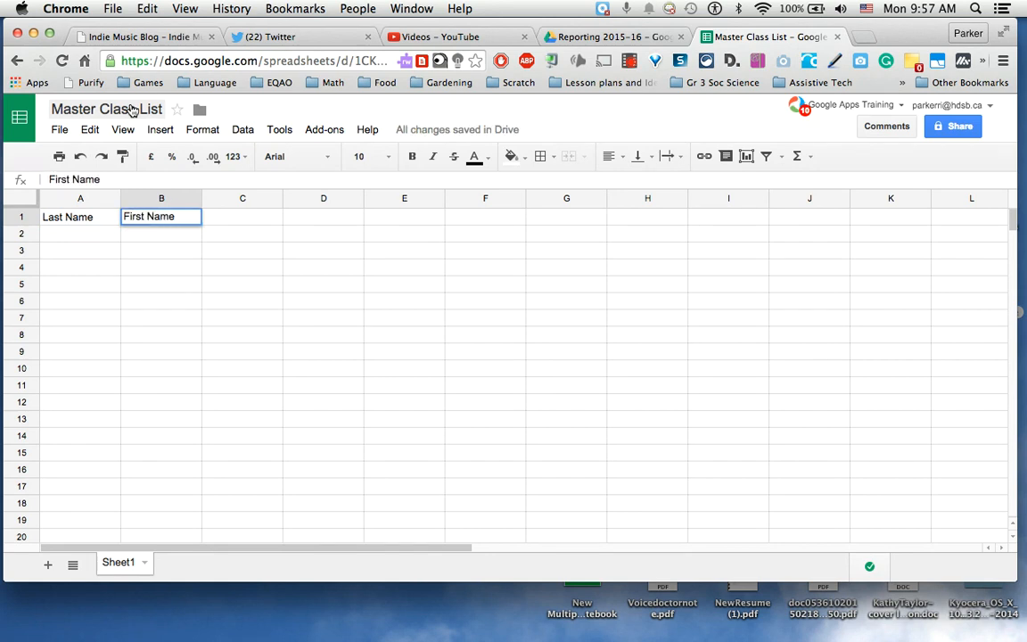
right_click(177, 252)
click(158, 230)
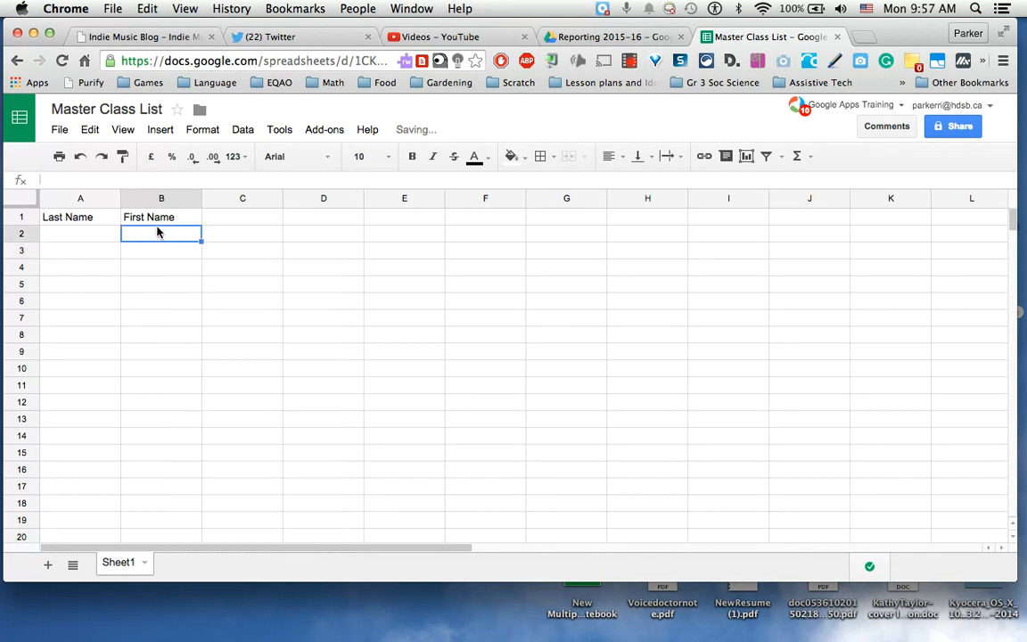
Step: Freeze the header row and the first two columns of the sheet
click(148, 218)
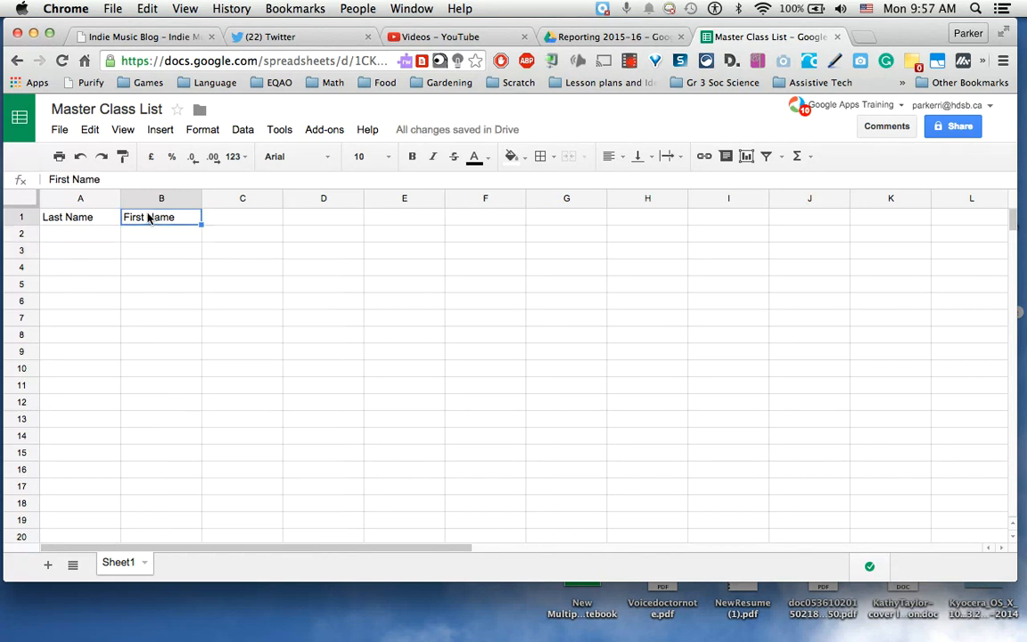
click(126, 131)
mouse_move(193, 157)
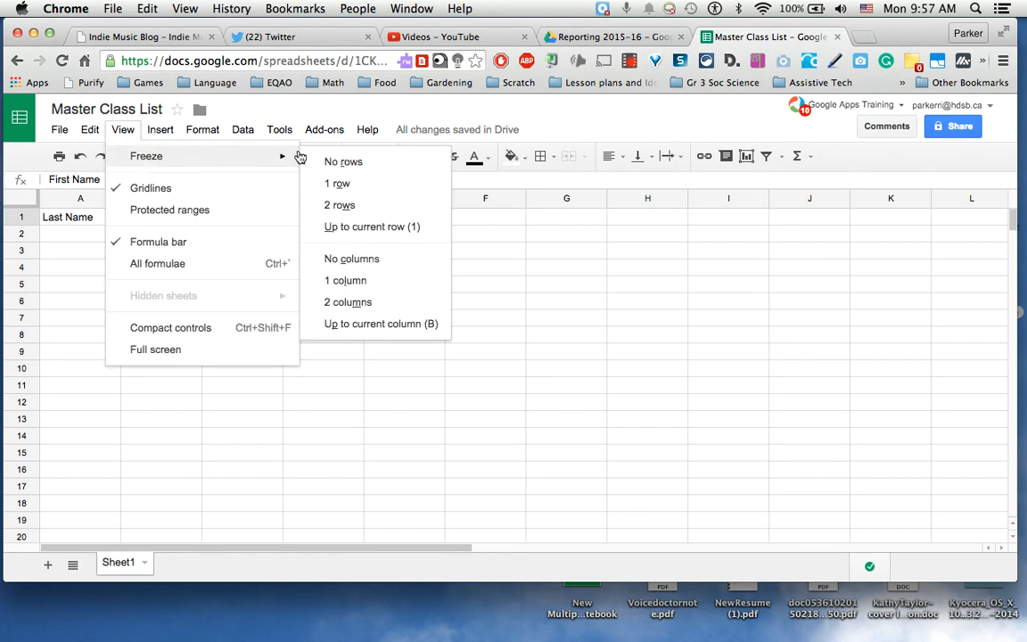
click(330, 184)
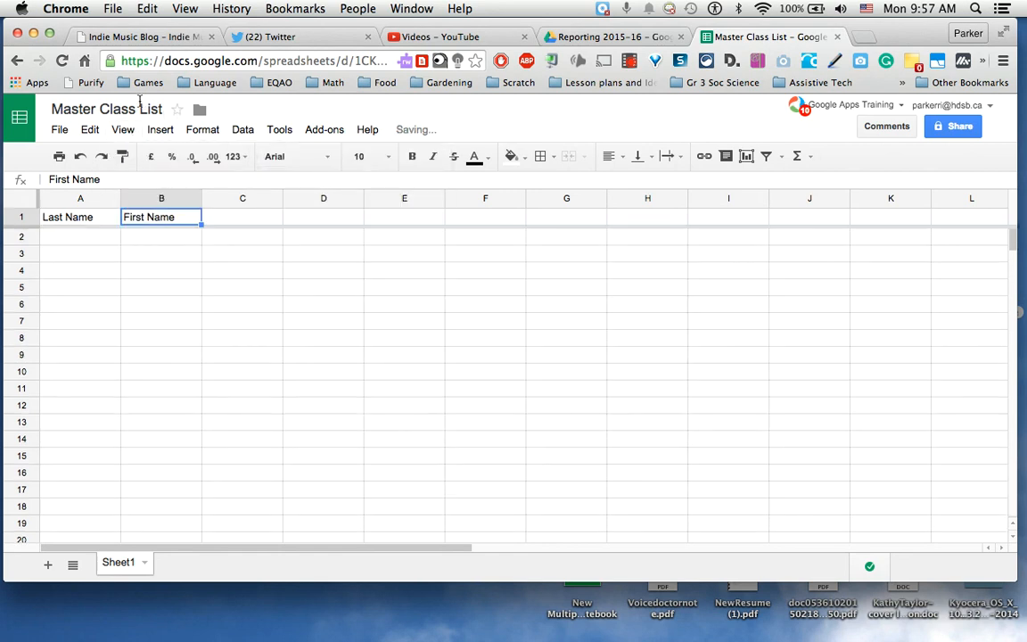
click(124, 131)
mouse_move(152, 157)
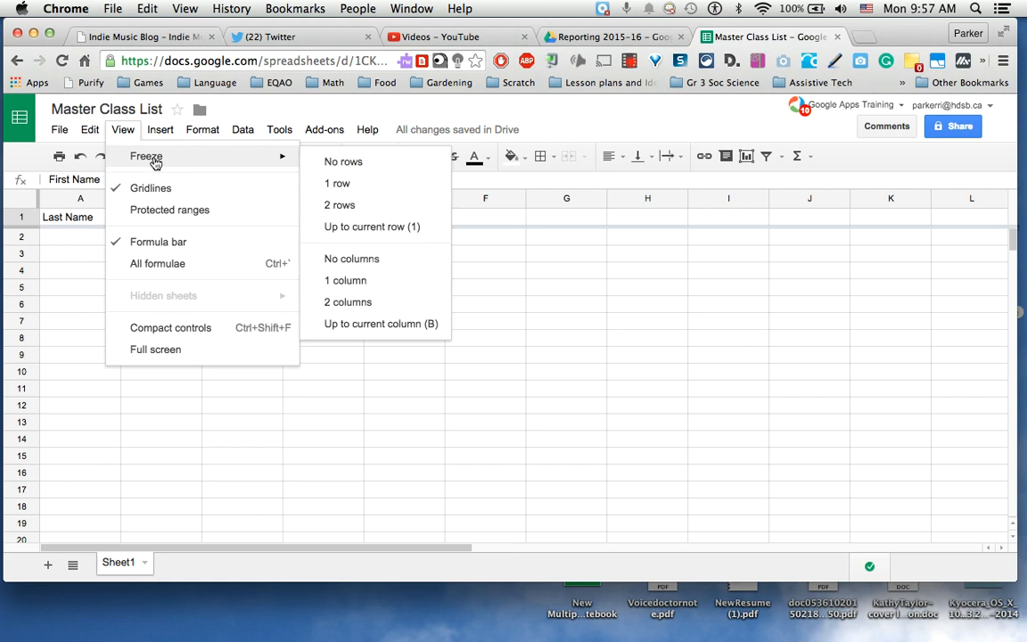
click(346, 301)
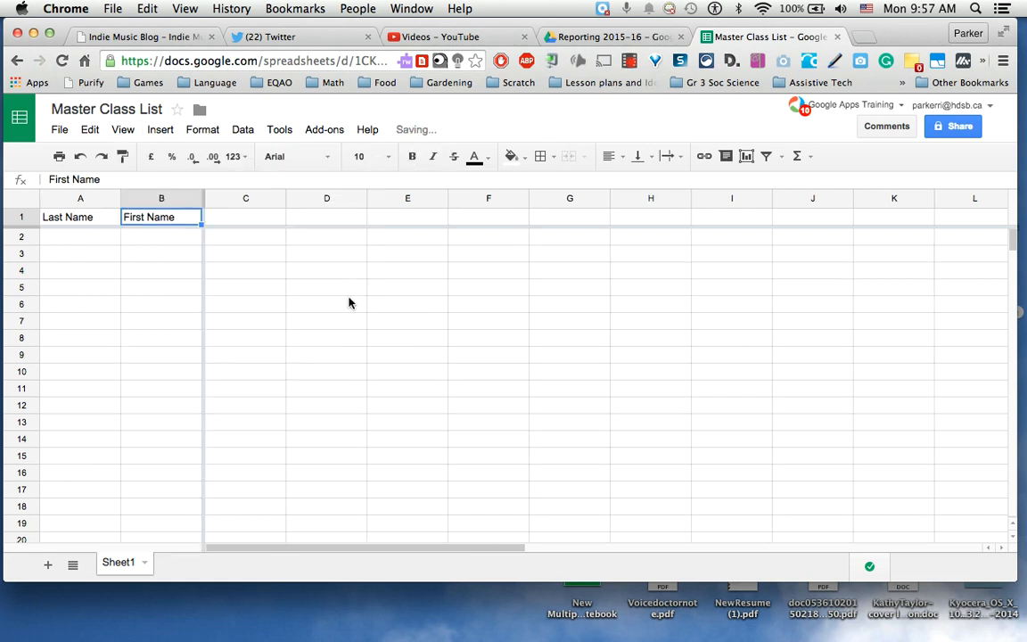
Step: Fill cells B2 to B8 with the first names of seven students
click(250, 223)
click(153, 236)
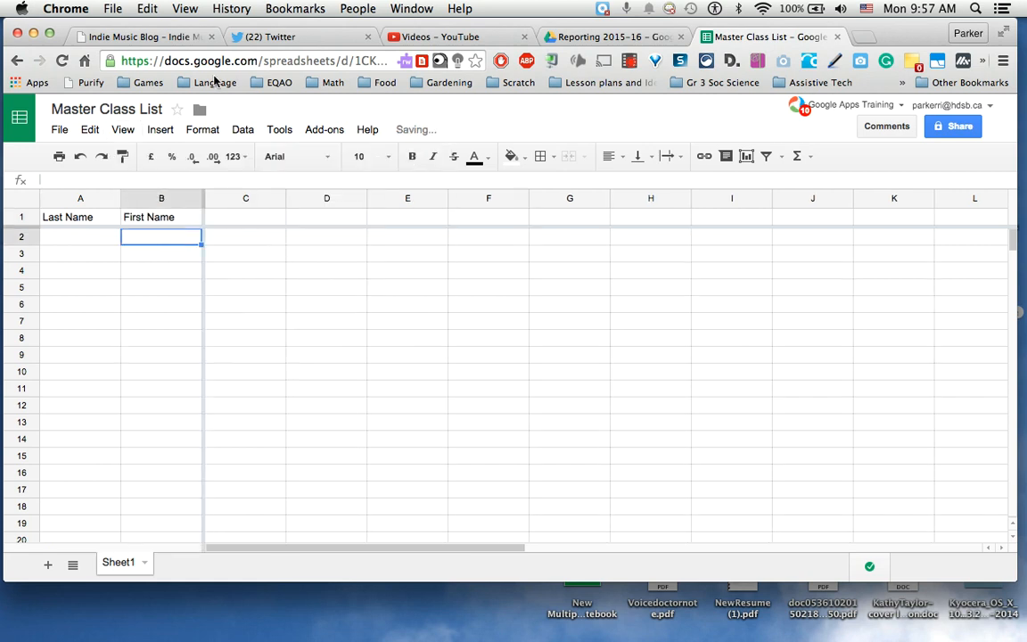
text(Joe)
key(Return)
text(Esther)
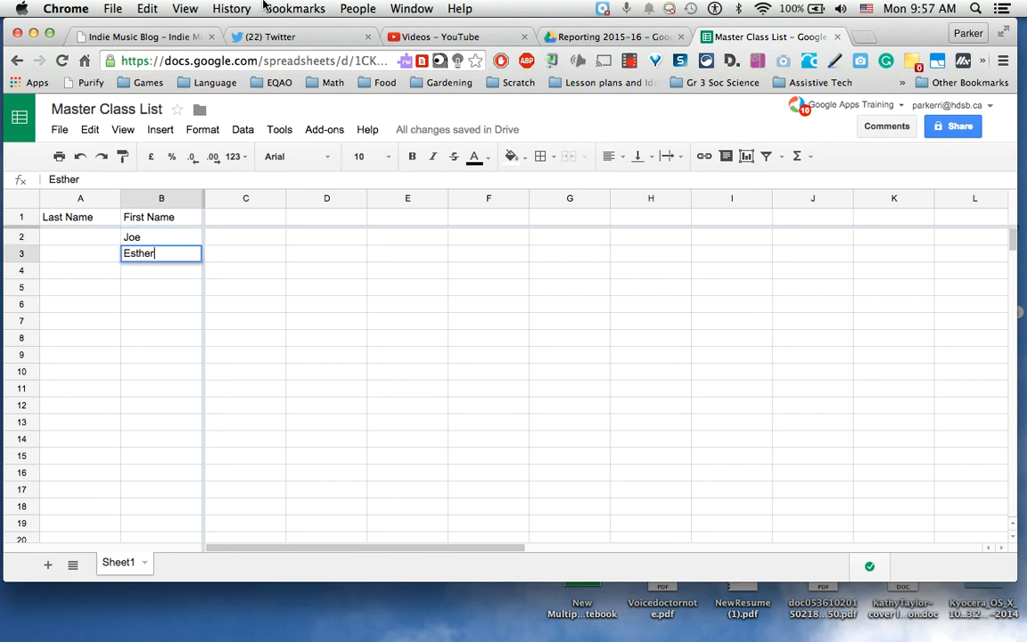
key(Return)
text(Rich)
key(Return)
text(Pete)
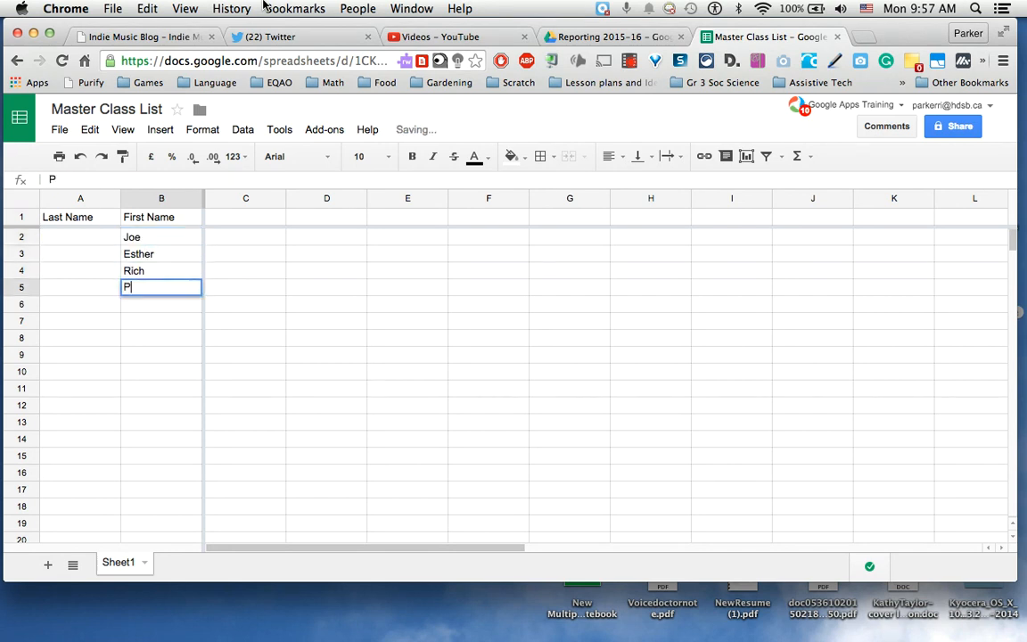
key(Return)
text(Tony)
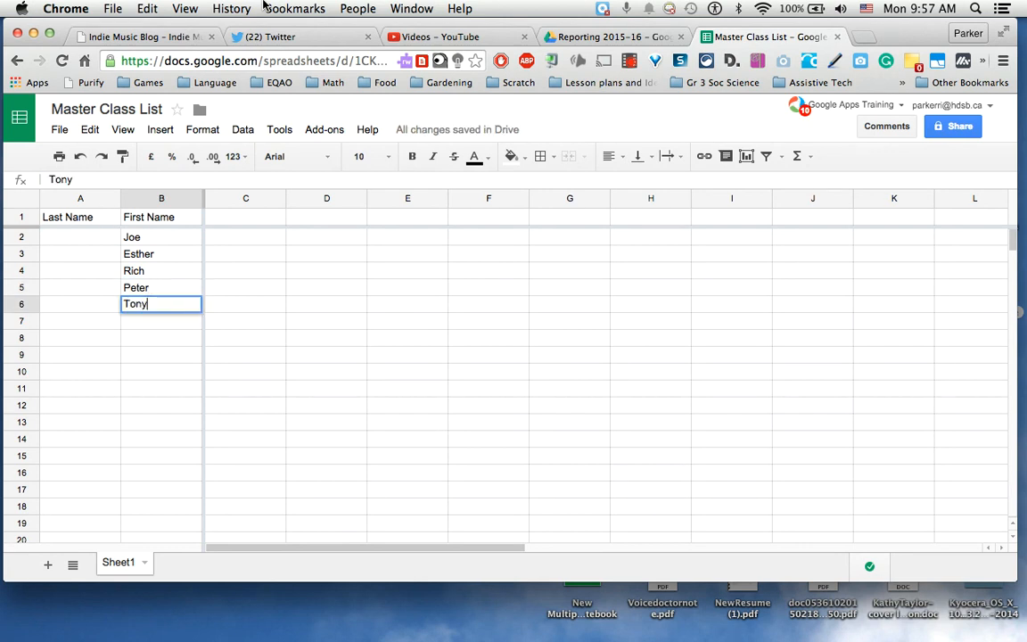
key(Return)
text(Amanda)
key(Return)
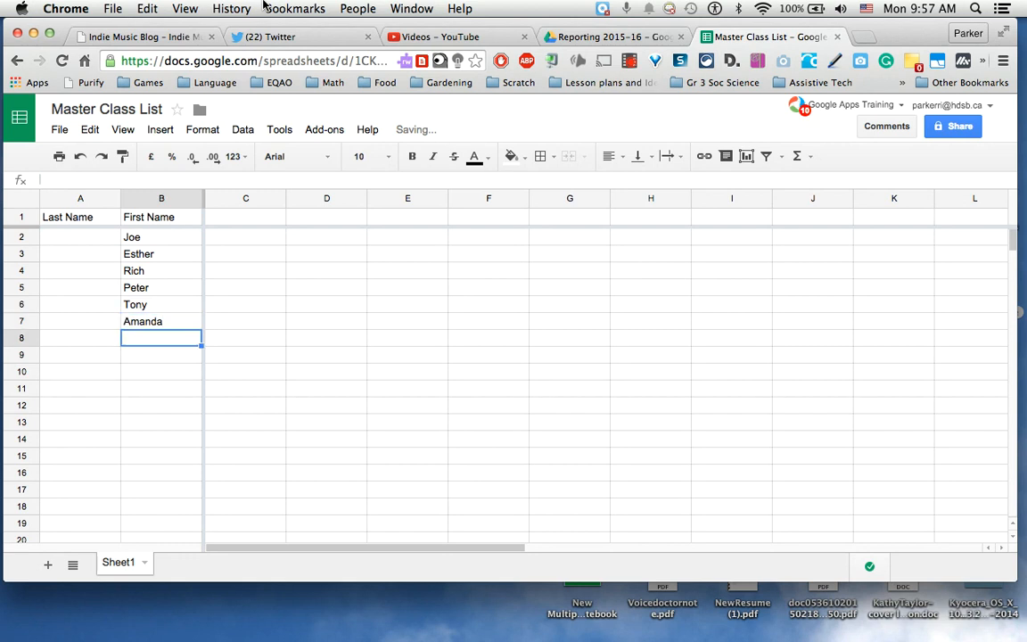
text(Phil)
key(Return)
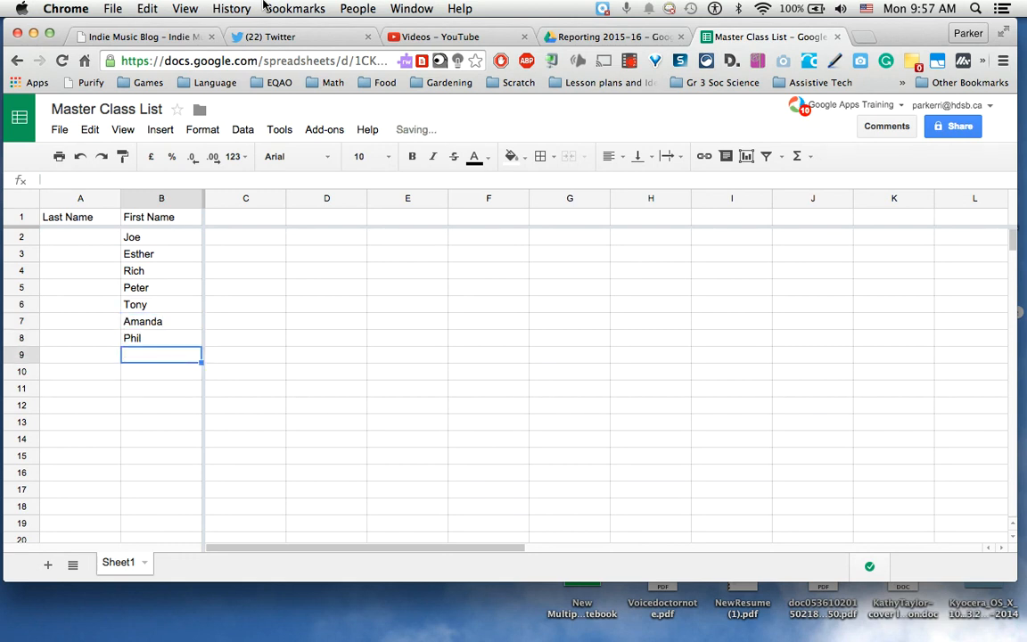
Step: Move across the sheet to column R and back to column A to examine how the frozen name columns behave
key(Right)
key(Right)
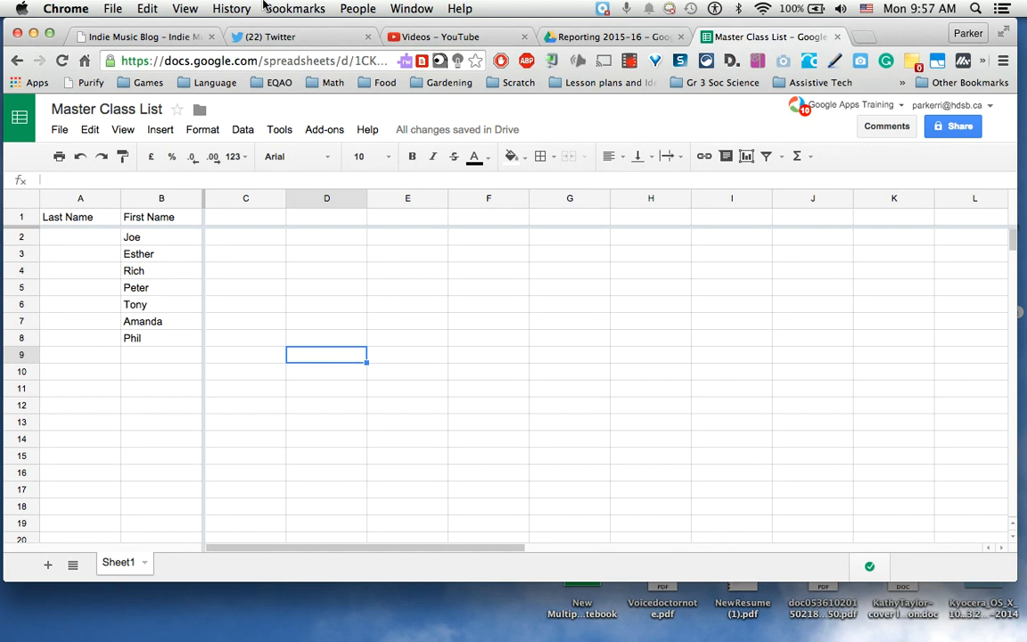
click(989, 219)
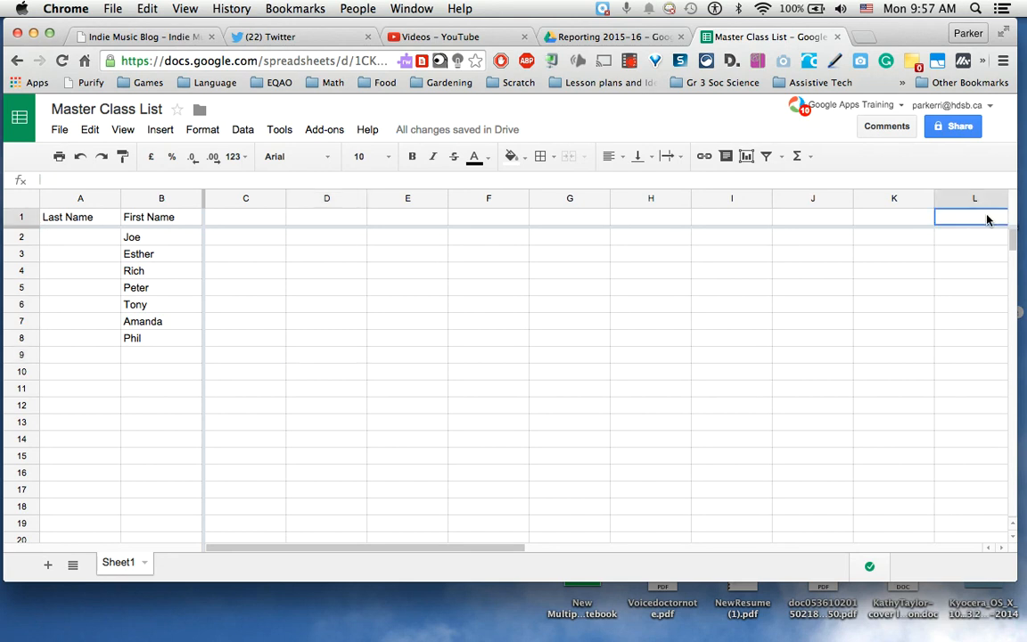
key(Down)
key(Right)
key(Right)
key(Right)
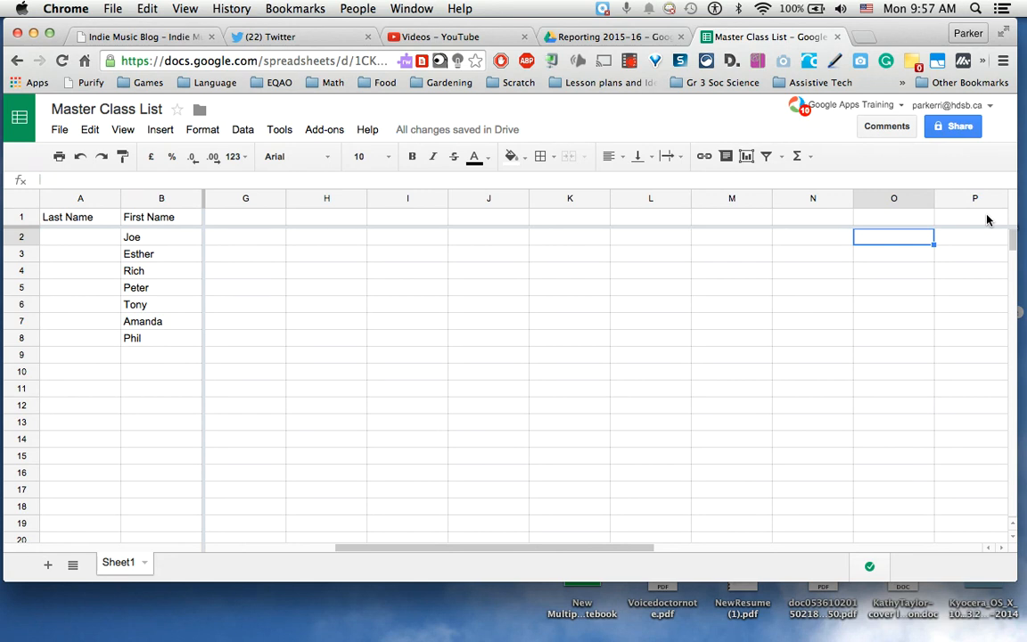
key(Right)
key(Right)
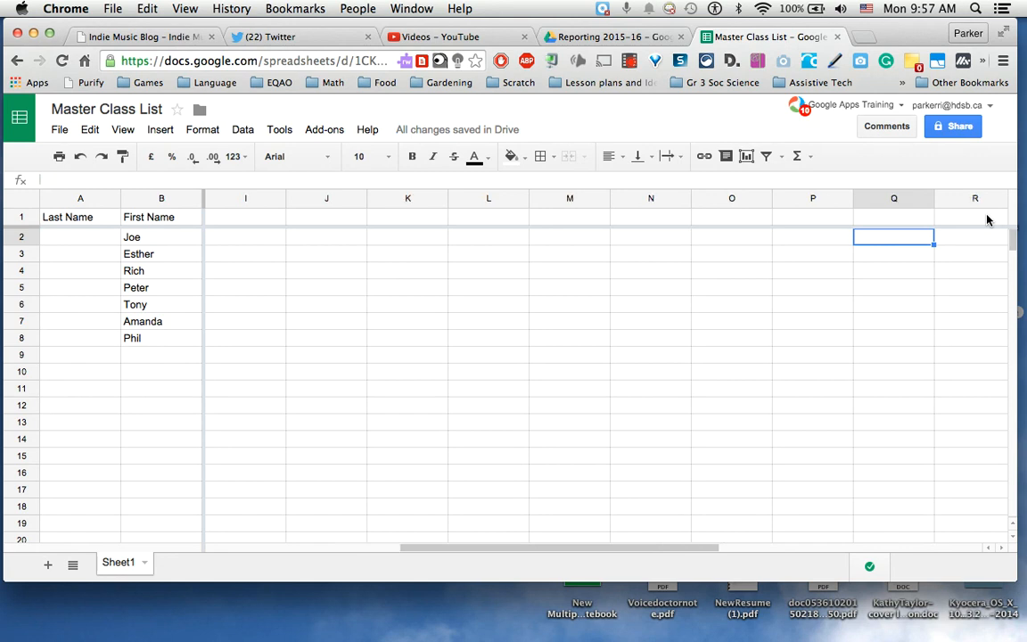
key(Right)
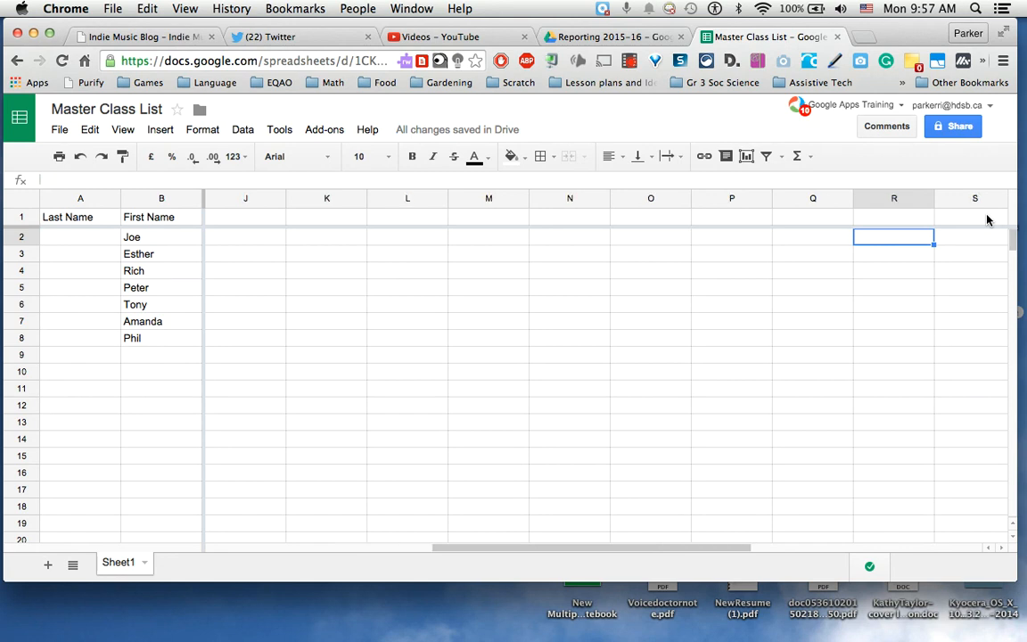
key(Left)
key(Left)
key(Left)
key(Left)
key(Left)
key(Left)
key(Left)
key(Left)
key(Left)
key(Left)
key(Left)
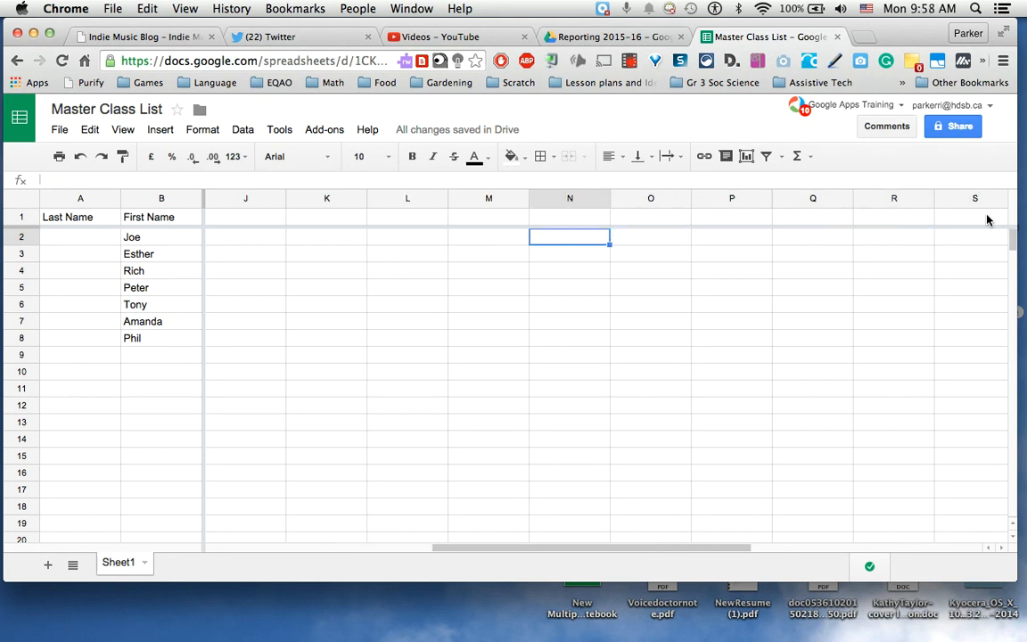
key(Left)
key(Left)
key(Left)
key(Left)
key(Left)
key(Left)
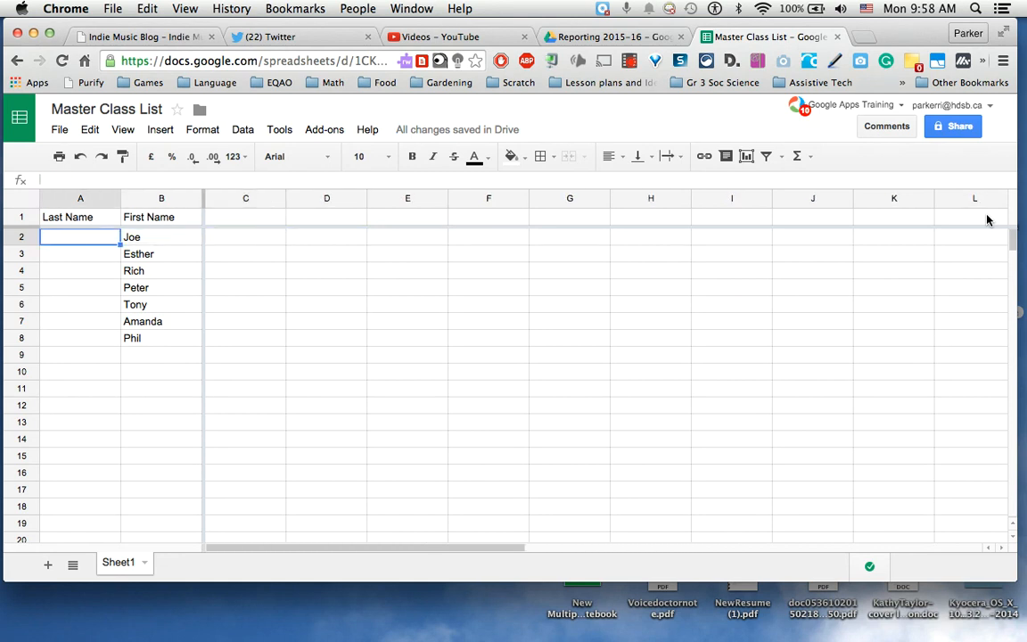
Step: Enter the header "Test 1" in cell C1
key(Right)
key(Right)
key(Up)
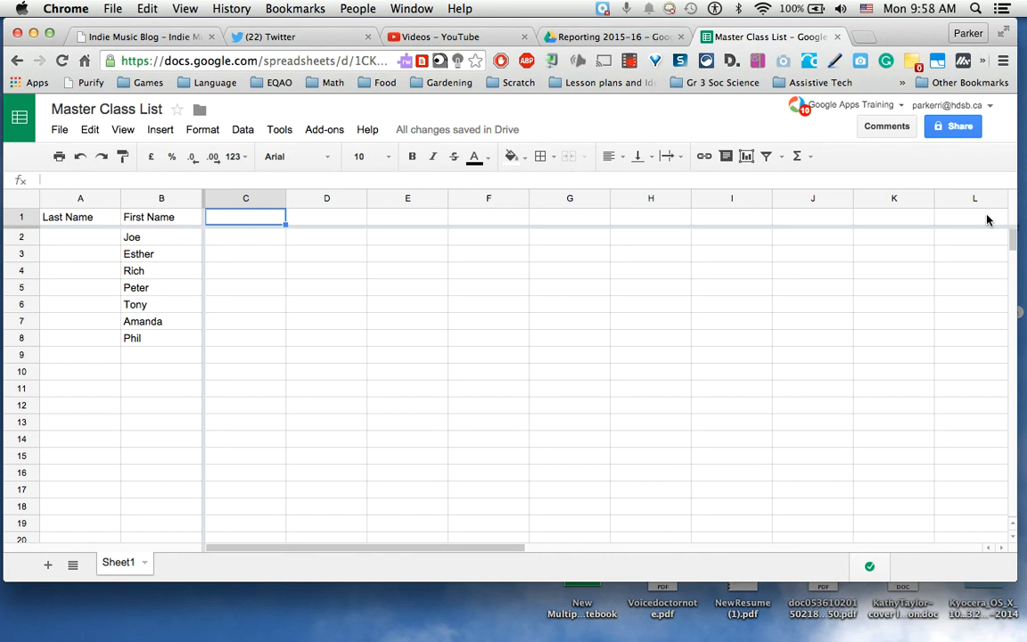
text(Test 1)
key(Return)
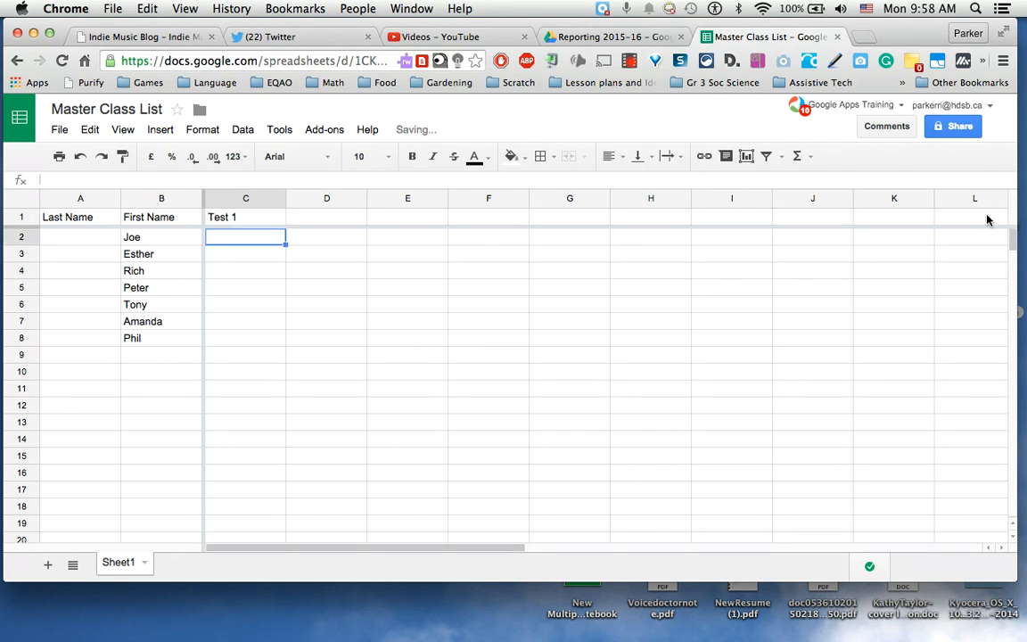
Step: Move down column C to row 29 to examine how the frozen header row behaves
key(Down)
key(Down)
key(Down)
key(Down)
key(Down)
key(Down)
key(Down)
key(Down)
key(Down)
key(Down)
key(Down)
key(Down)
key(Down)
key(Down)
key(Down)
key(Down)
key(Down)
key(Down)
key(Down)
key(Down)
key(Down)
key(Down)
key(Down)
key(Down)
key(Down)
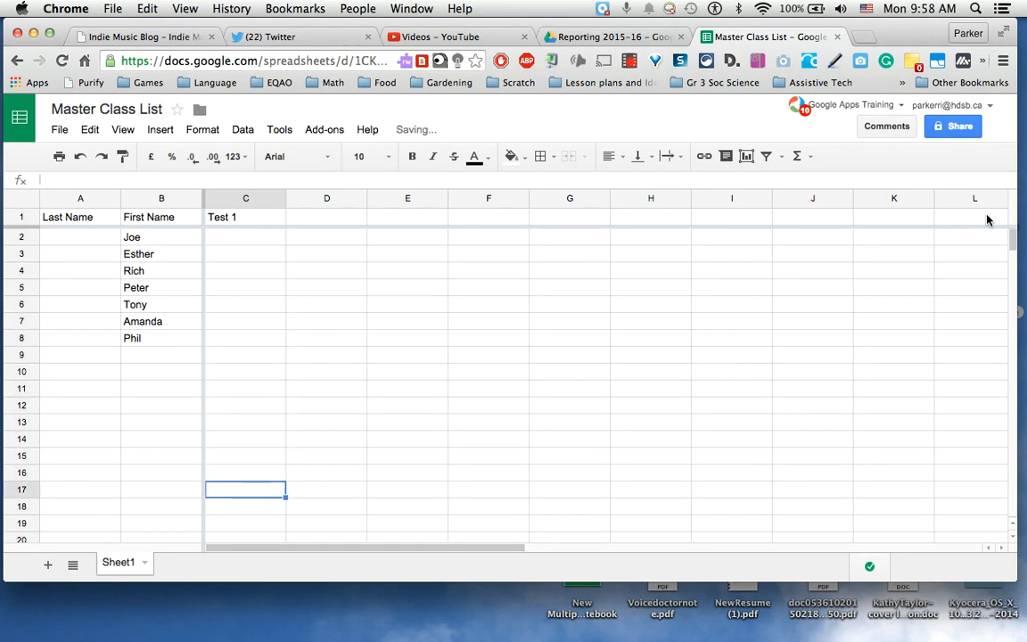
key(Down)
key(Down)
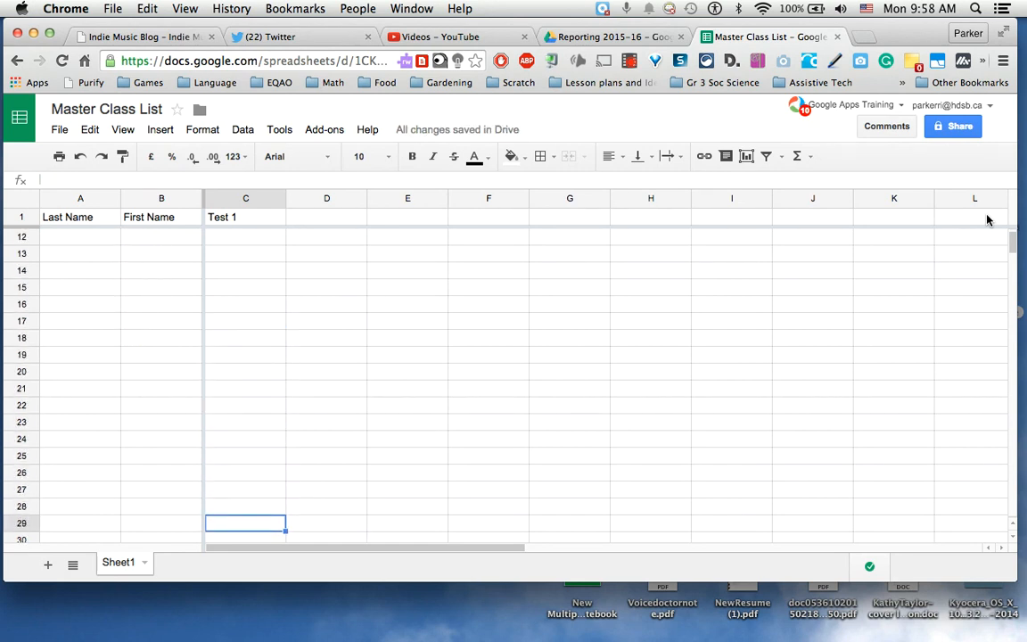
Step: Return to the top of column C and clear the "Test 1" header from cell C1
key(Down)
key(Up)
key(Up)
key(Up)
key(Up)
key(Up)
key(Up)
key(Up)
key(Up)
key(Up)
key(Up)
key(Up)
key(Up)
key(Up)
key(Up)
key(Up)
key(Up)
key(Up)
key(Up)
key(Up)
key(Up)
key(Up)
key(Up)
key(Up)
key(Up)
key(Up)
key(Up)
key(Up)
key(Up)
key(Up)
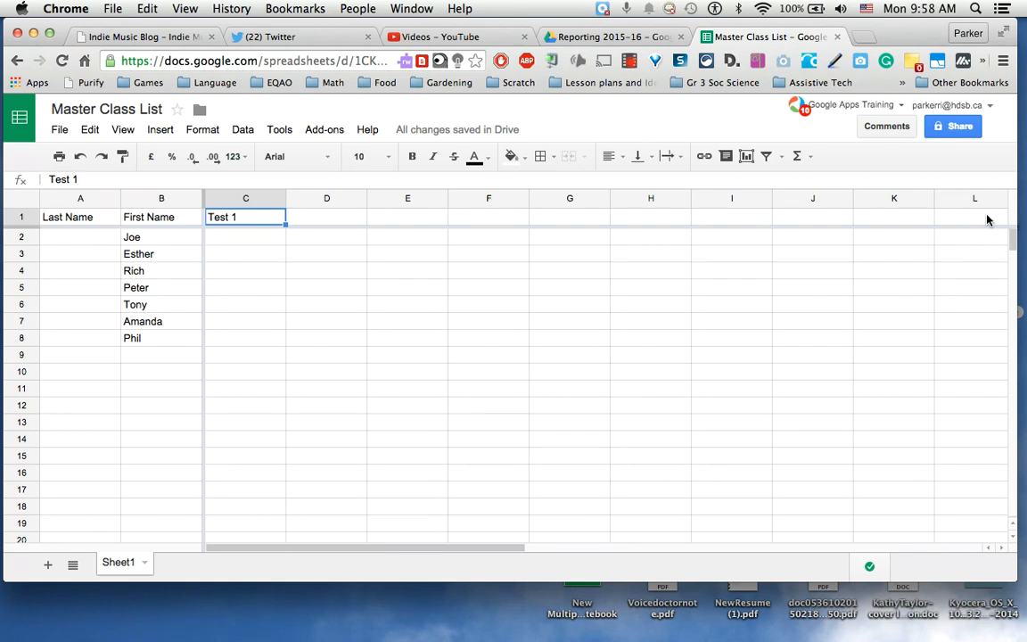
key(Delete)
key(Down)
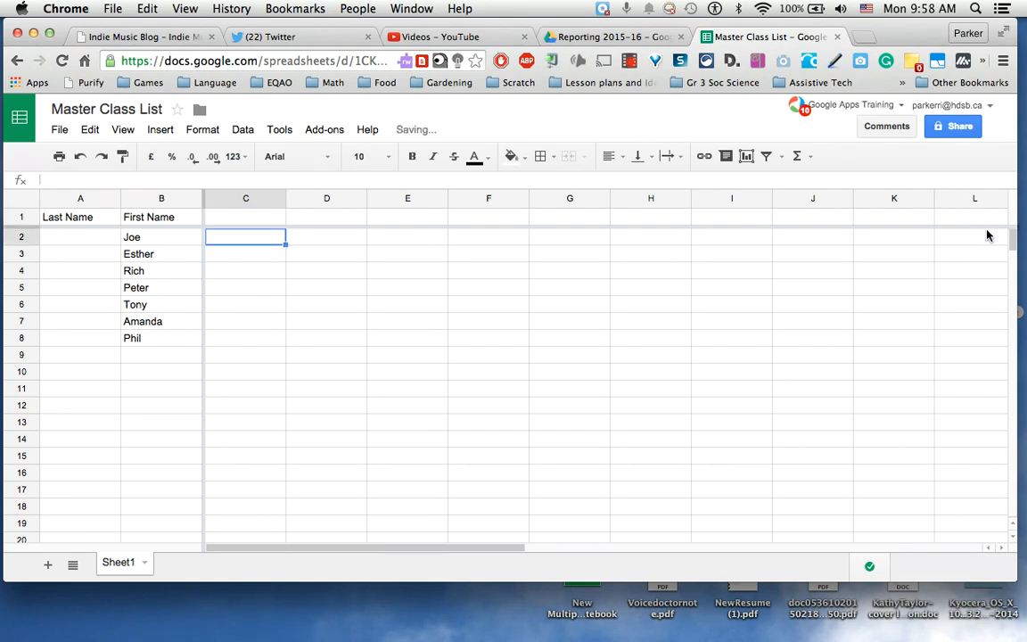
Step: Set up a conditional formatting rule on range C2:Z31 that fills cells whose text contains 1 with red
drag(222, 242, 1024, 532)
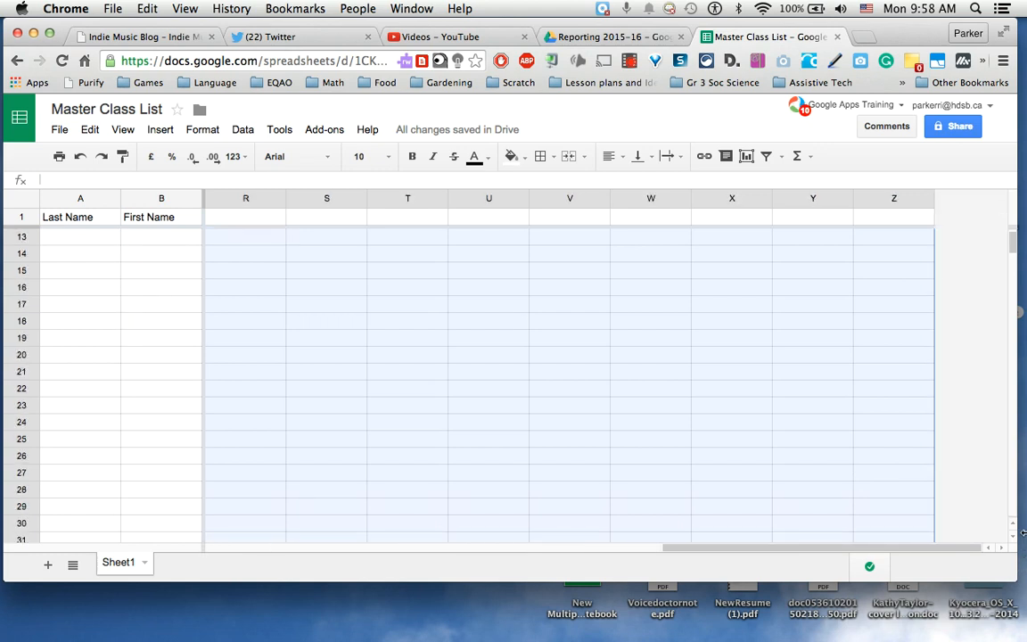
click(166, 132)
mouse_move(202, 134)
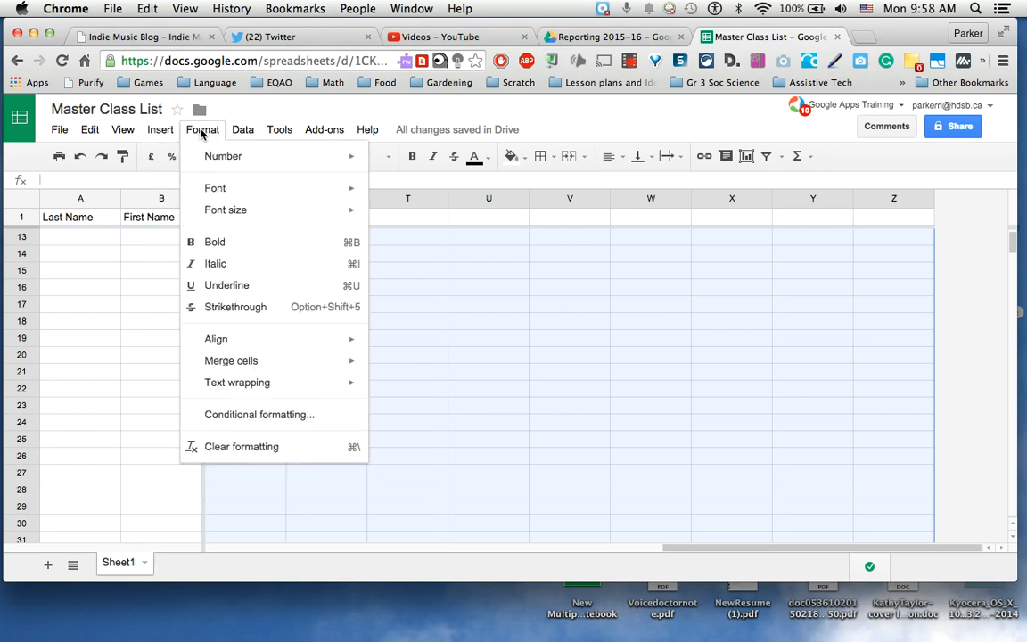
click(268, 415)
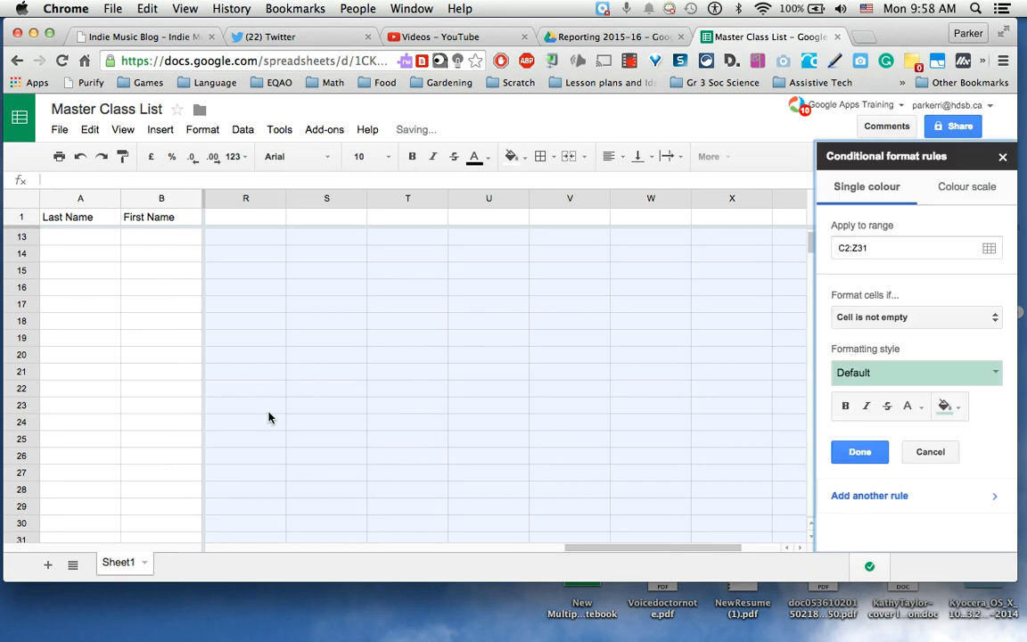
click(874, 317)
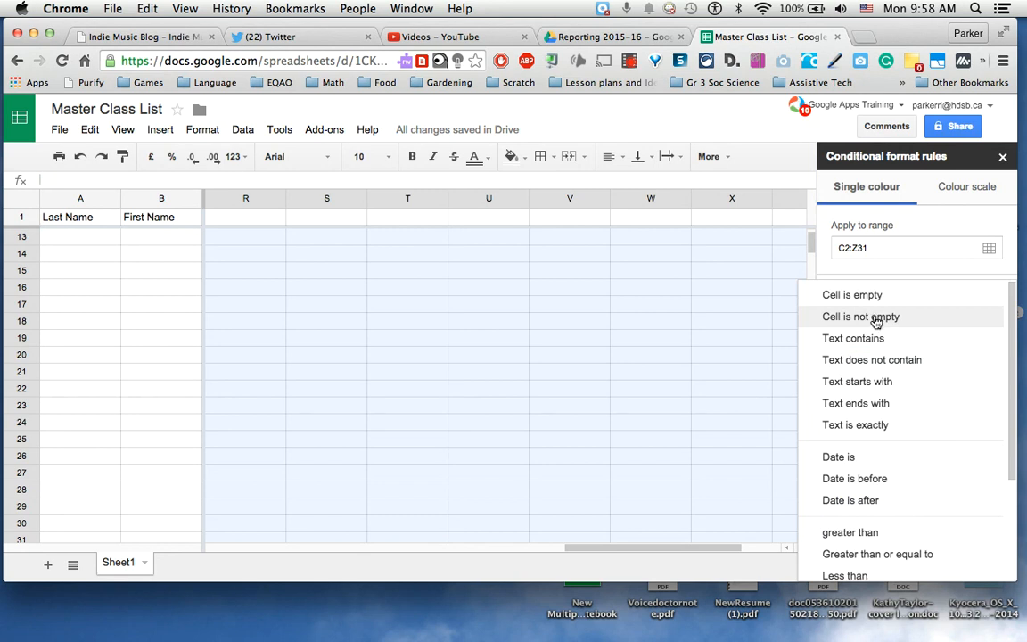
click(872, 340)
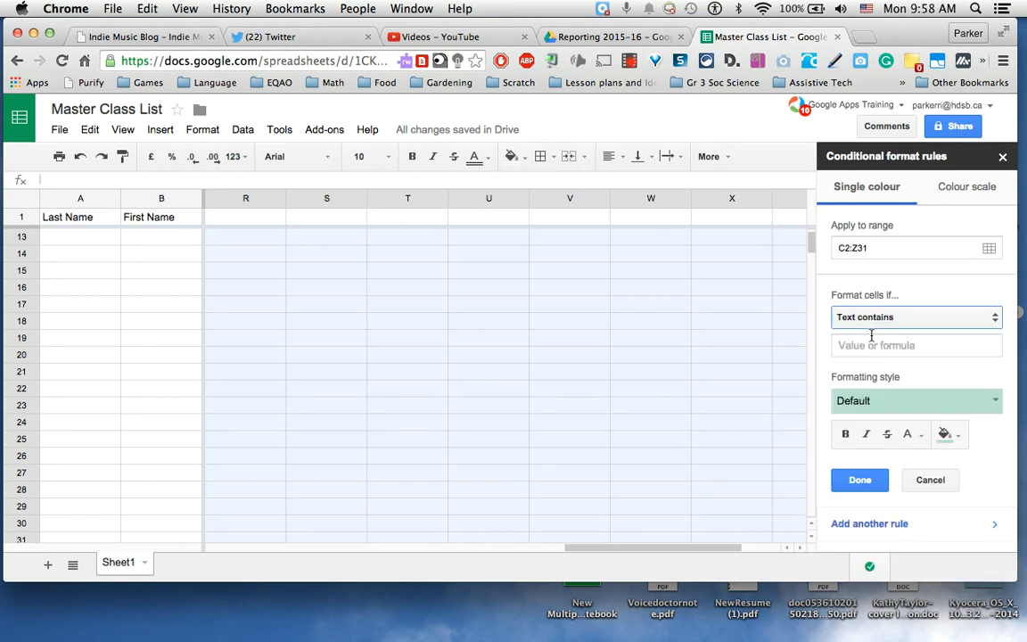
click(841, 342)
text(1)
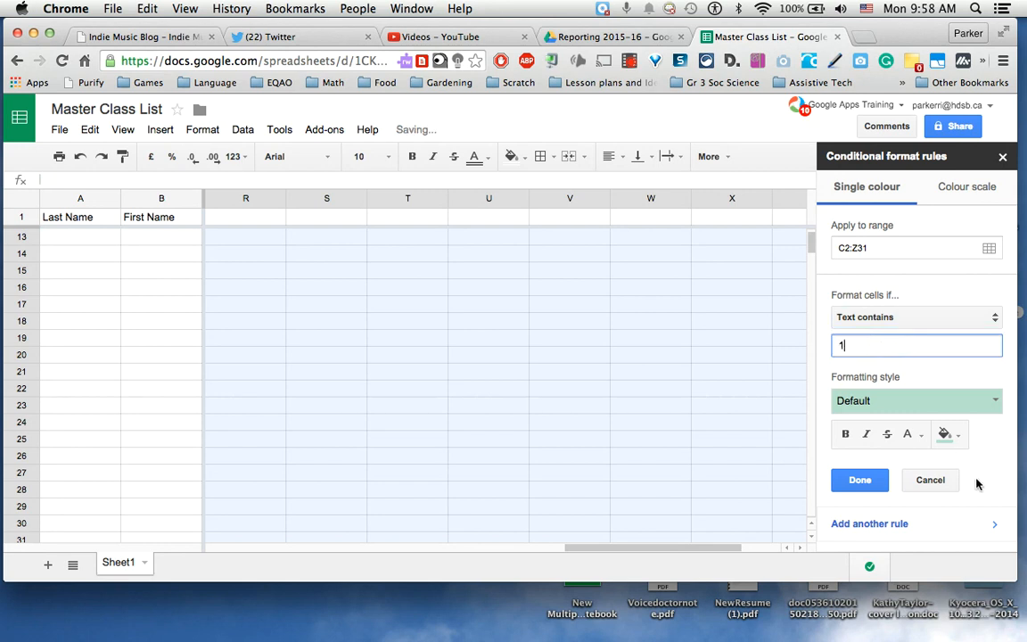
click(958, 440)
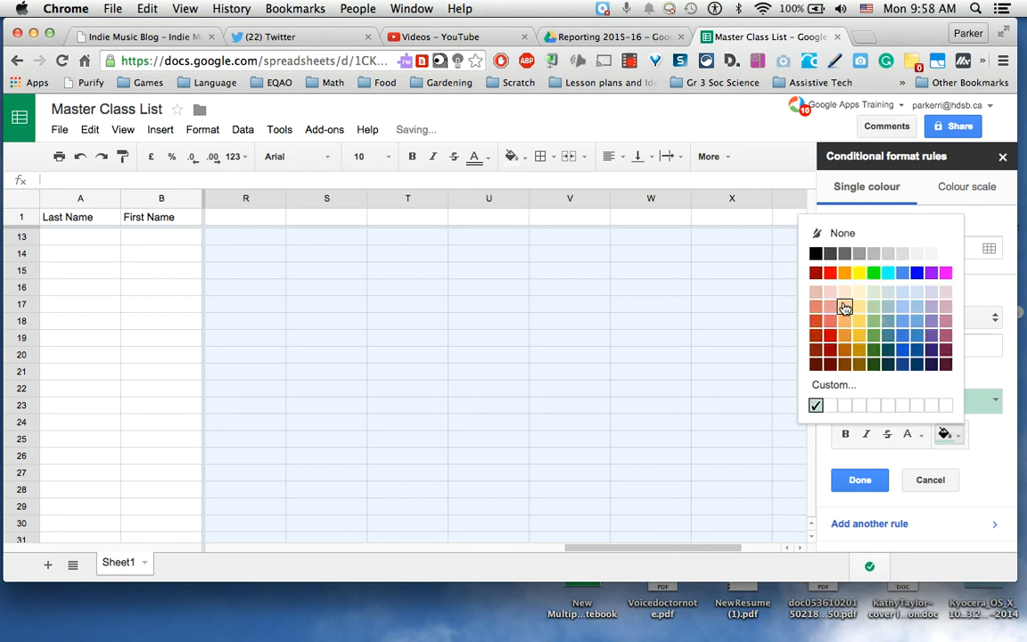
click(830, 272)
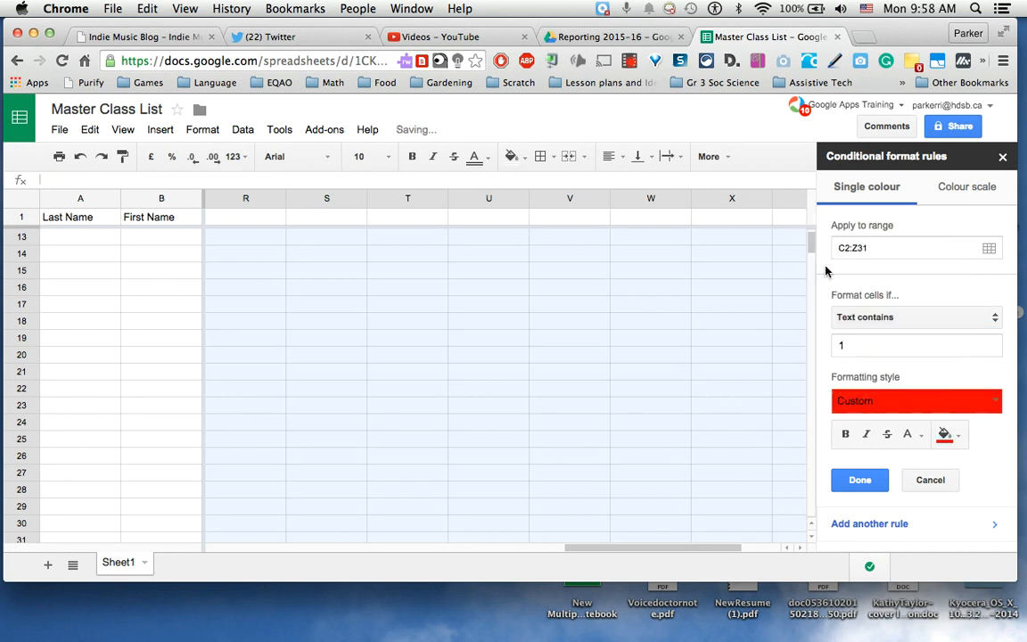
Step: Save the red rule for text containing 1 and delete its duplicate from the conditional format rules
click(871, 523)
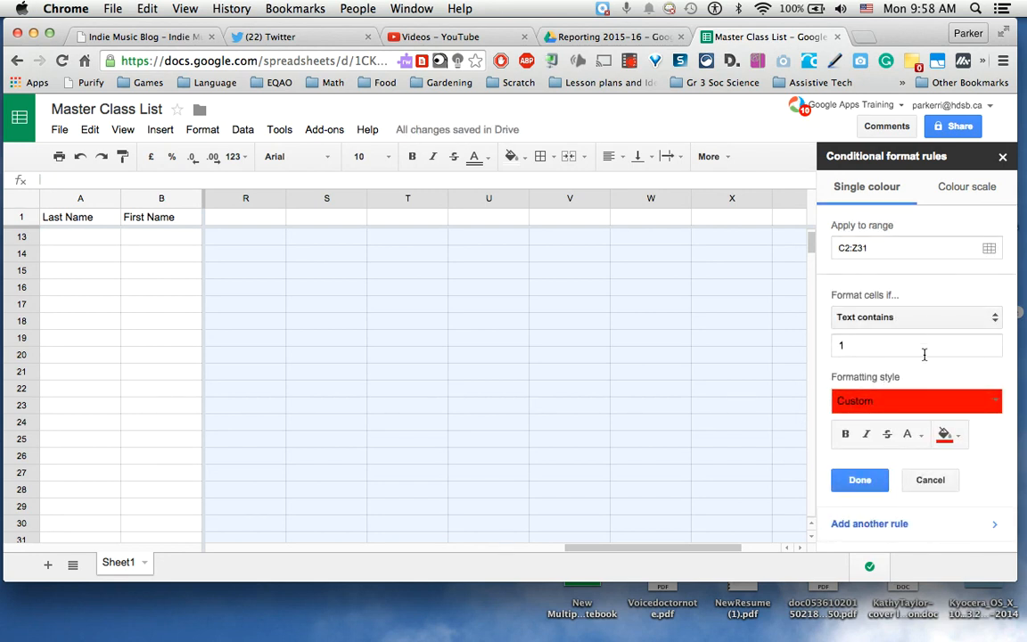
click(860, 480)
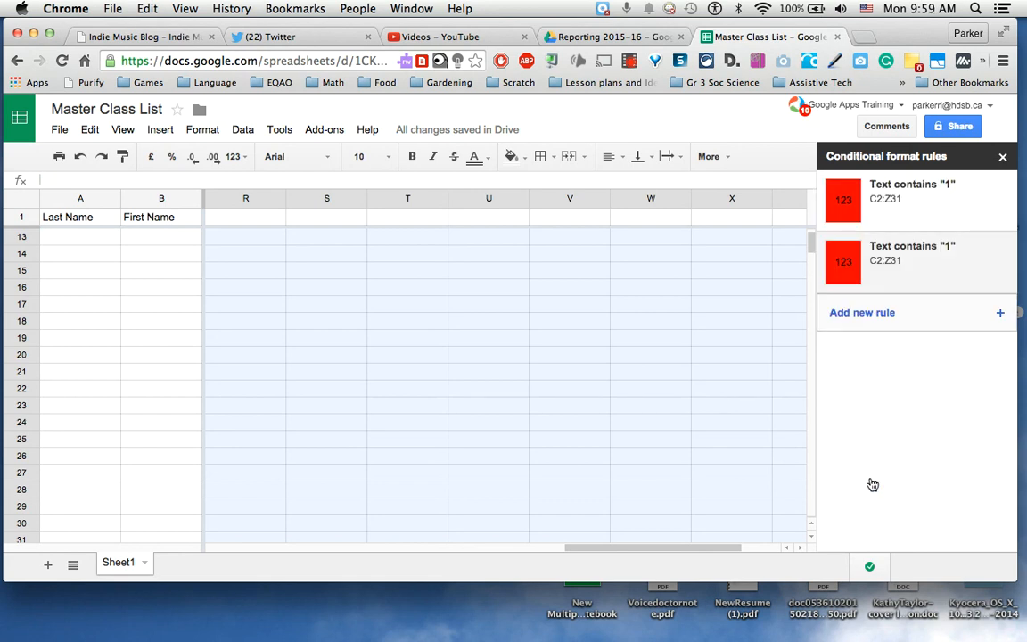
click(999, 258)
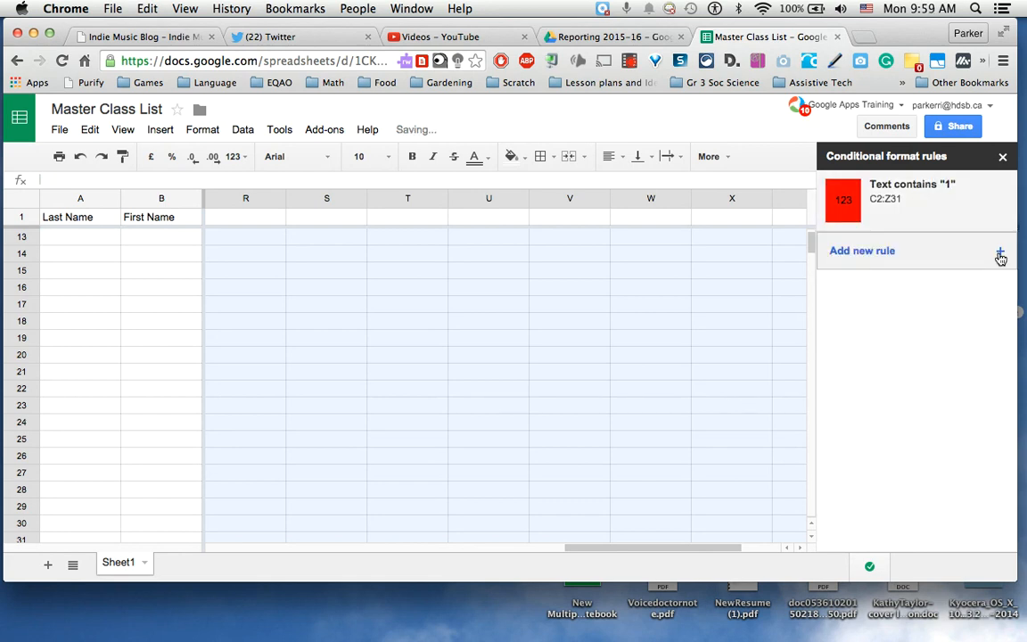
Step: Add a conditional formatting rule for C2:Z31 that fills cells whose text contains 2 with yellow
click(999, 255)
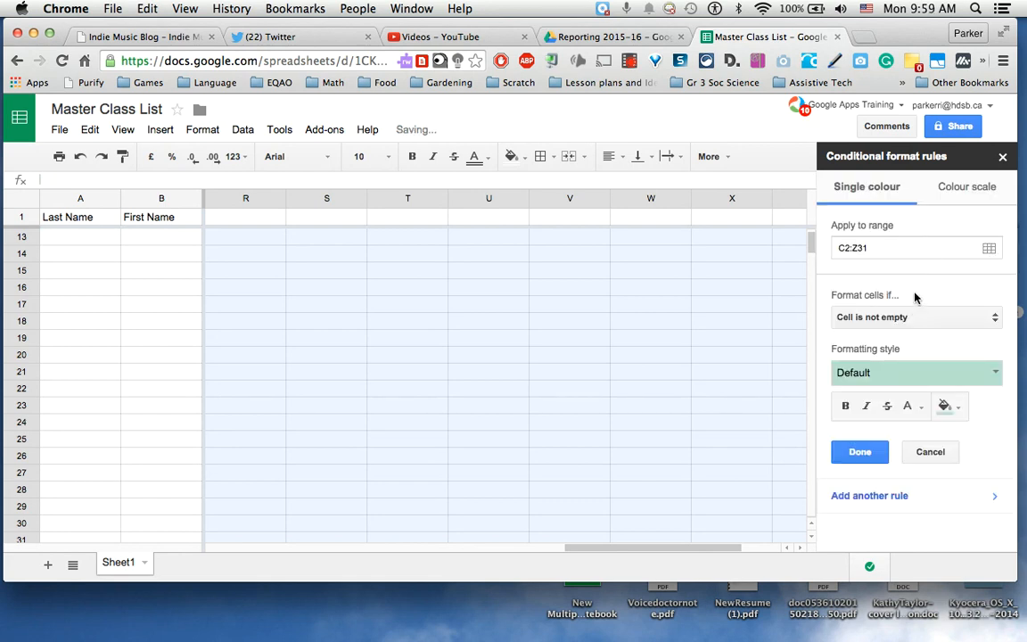
click(894, 318)
click(887, 339)
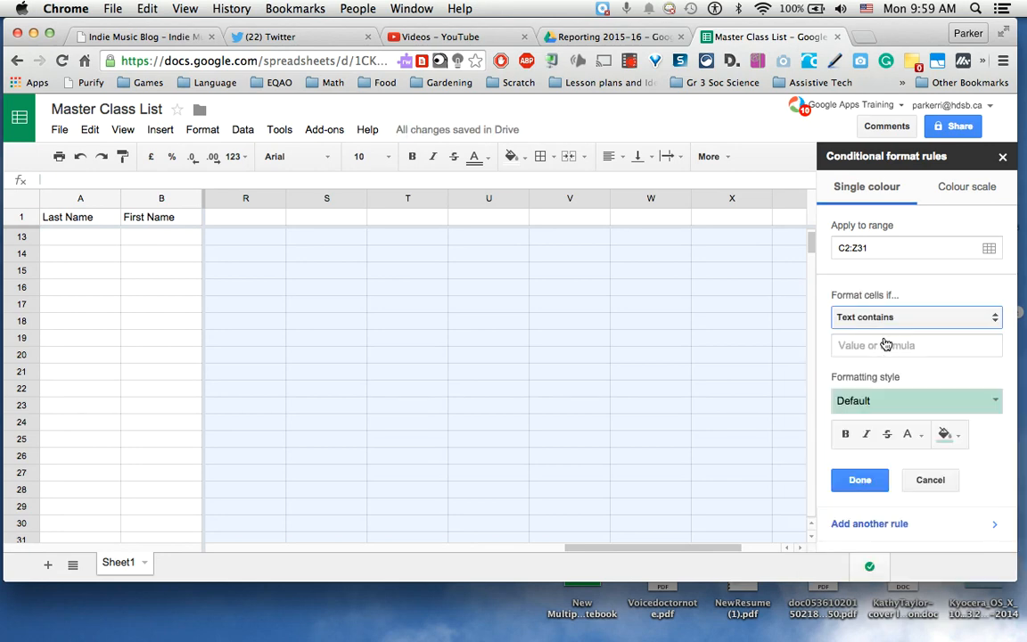
click(883, 347)
text(2)
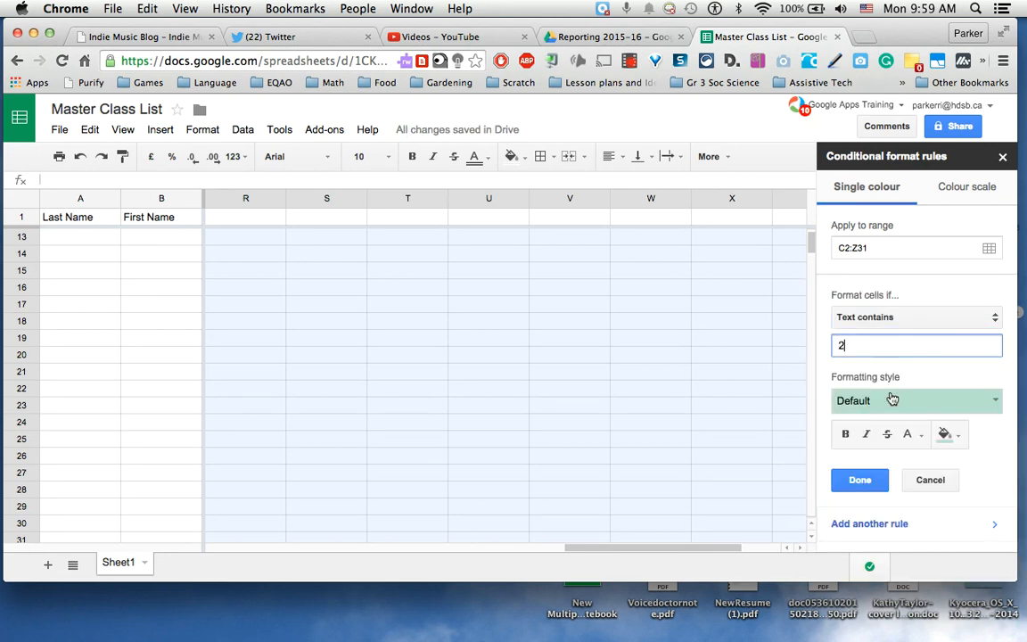
click(944, 434)
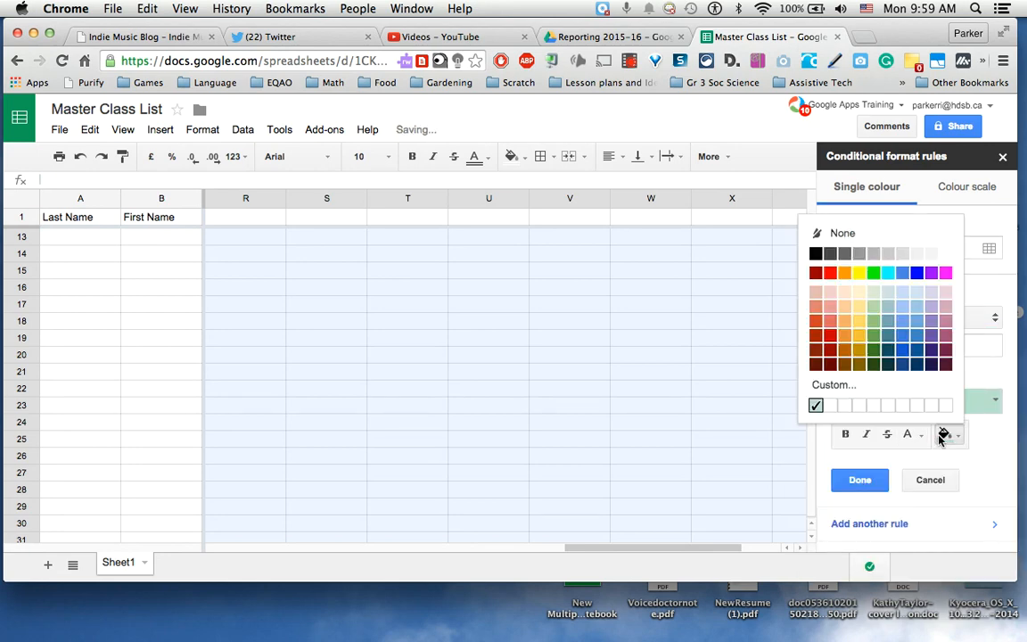
click(858, 273)
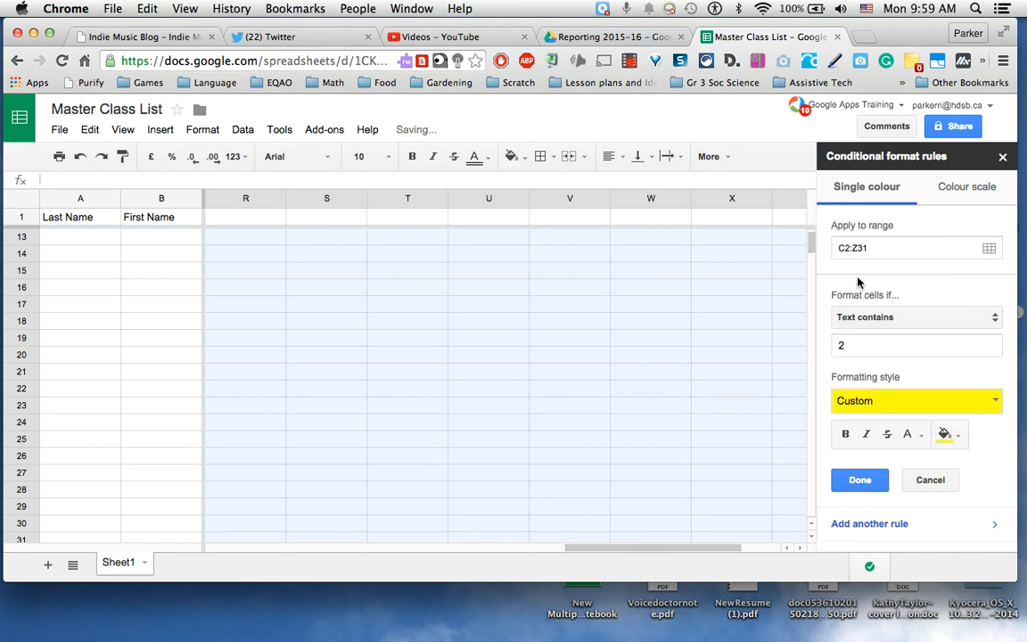
click(863, 480)
Step: Add a conditional formatting rule for C2:Z31 that fills cells whose text contains 3 with green
click(889, 311)
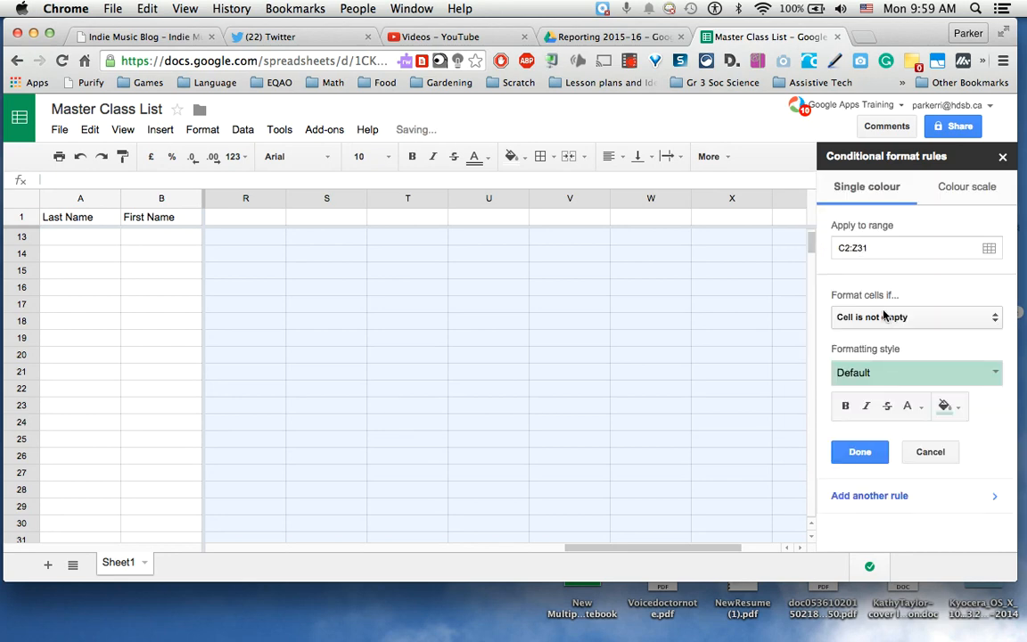
click(882, 316)
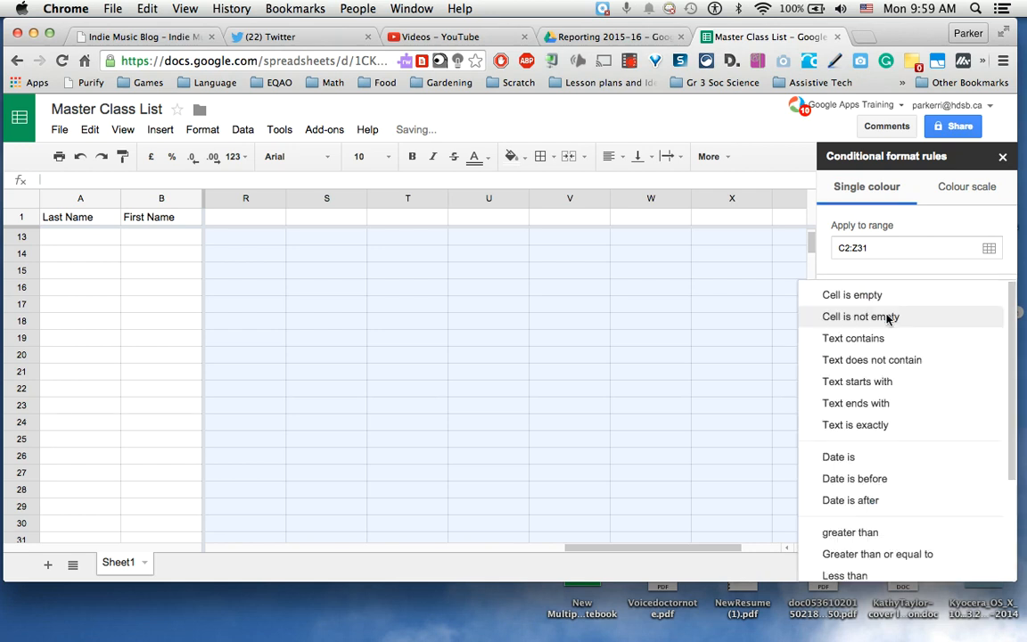
click(843, 337)
text(3)
click(943, 435)
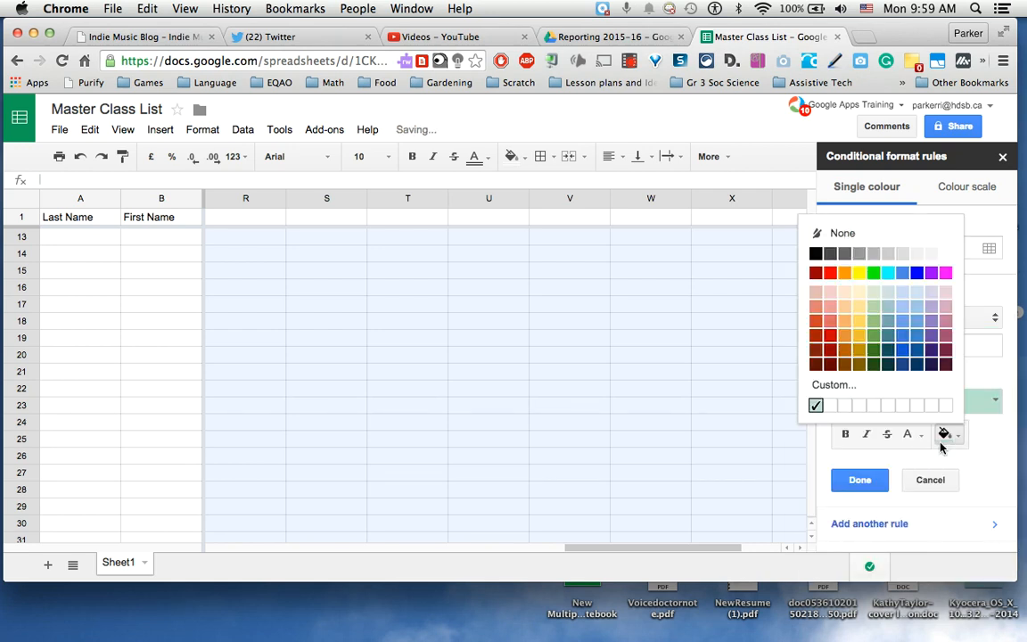
click(871, 276)
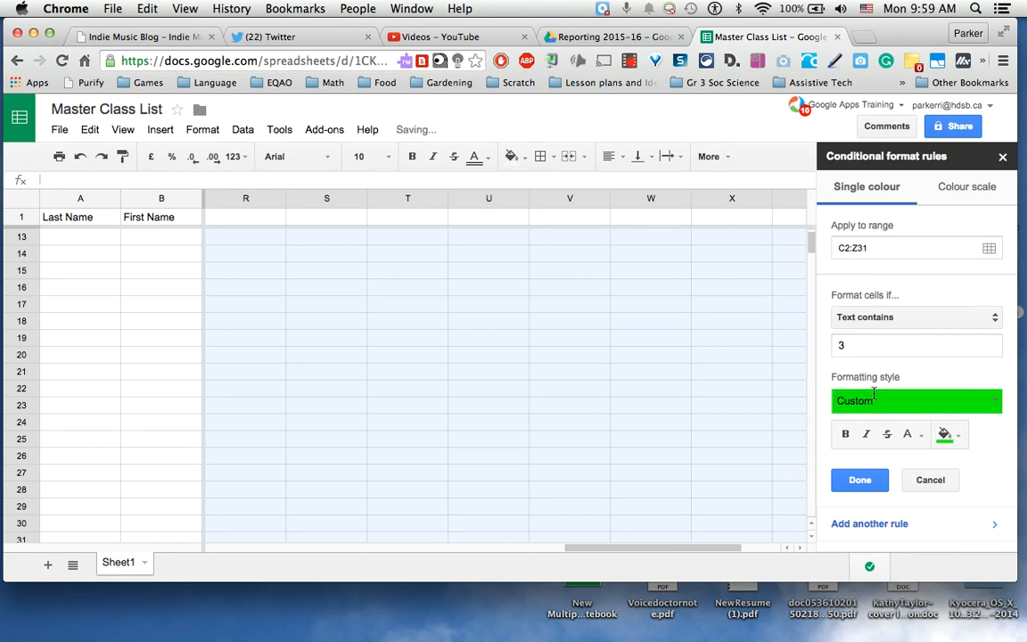
click(861, 480)
Step: Add a conditional formatting rule for C2:Z31 that fills cells whose text contains 4 with cyan, and close the rules
click(878, 378)
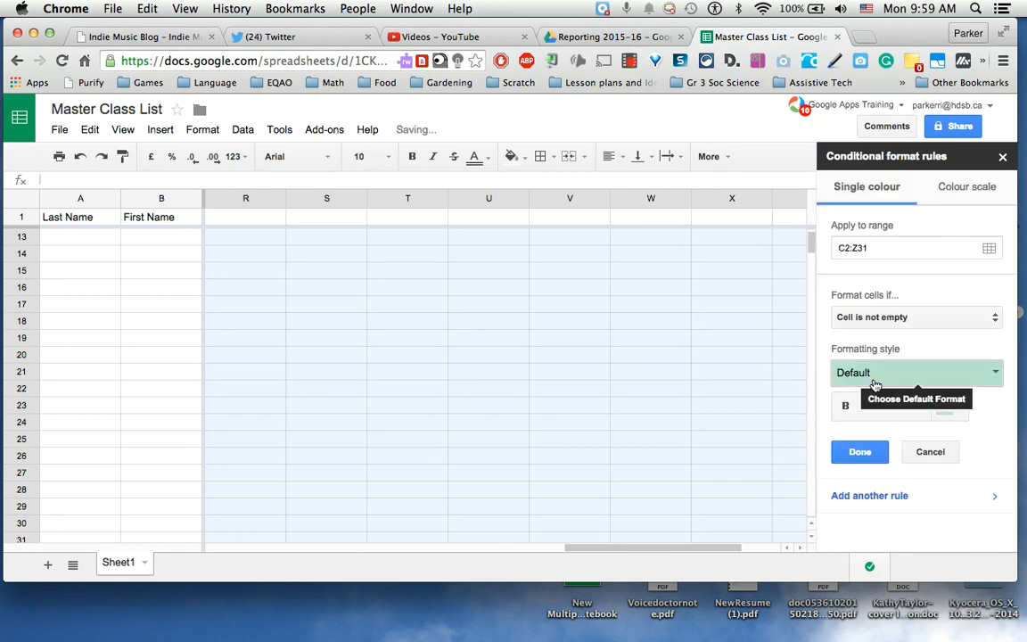
click(875, 318)
click(871, 338)
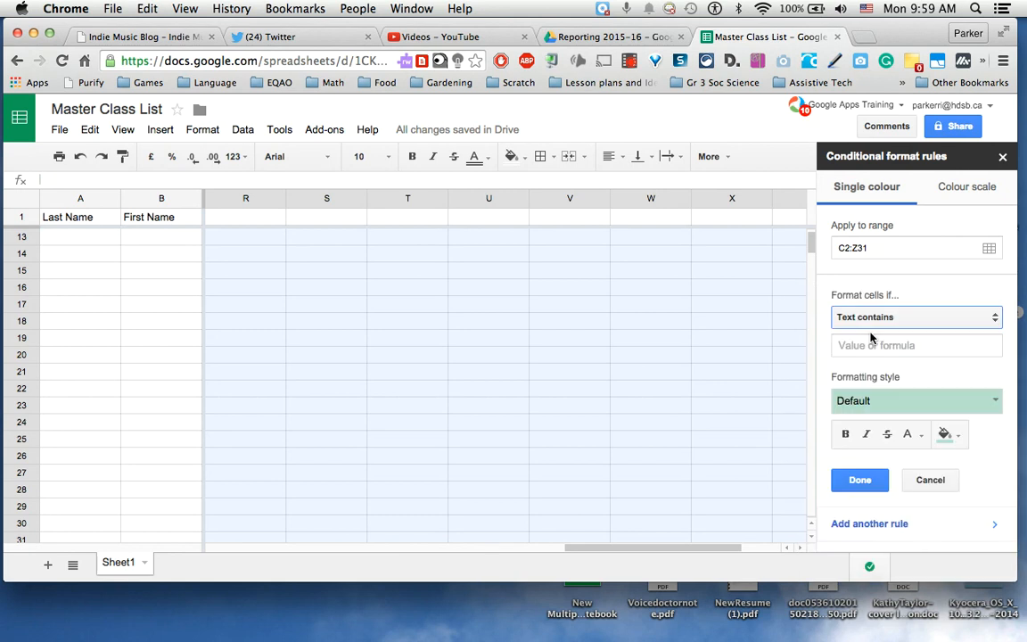
click(871, 344)
text(4)
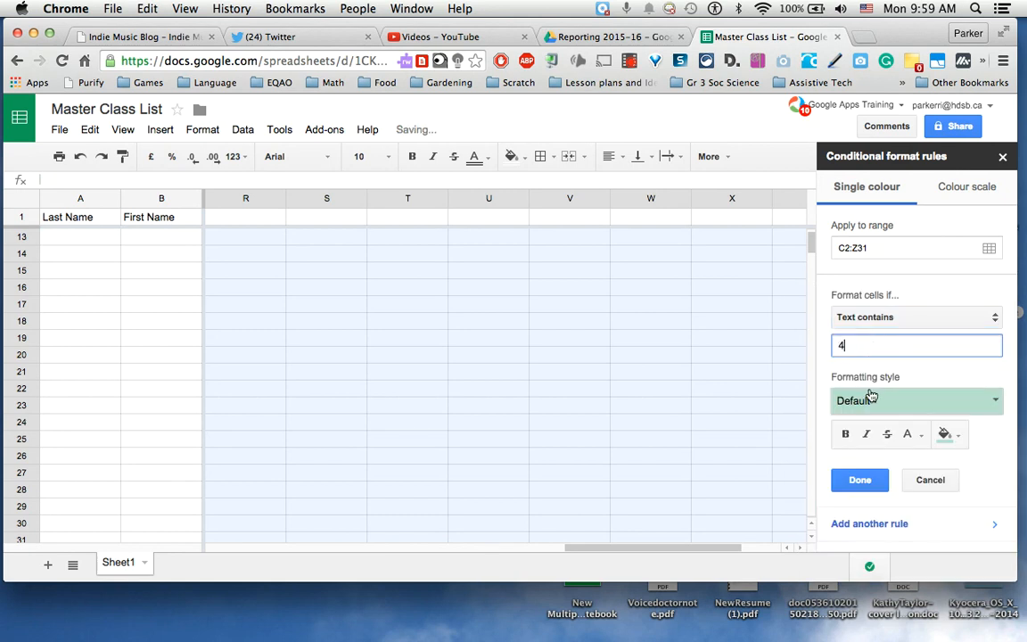
click(942, 434)
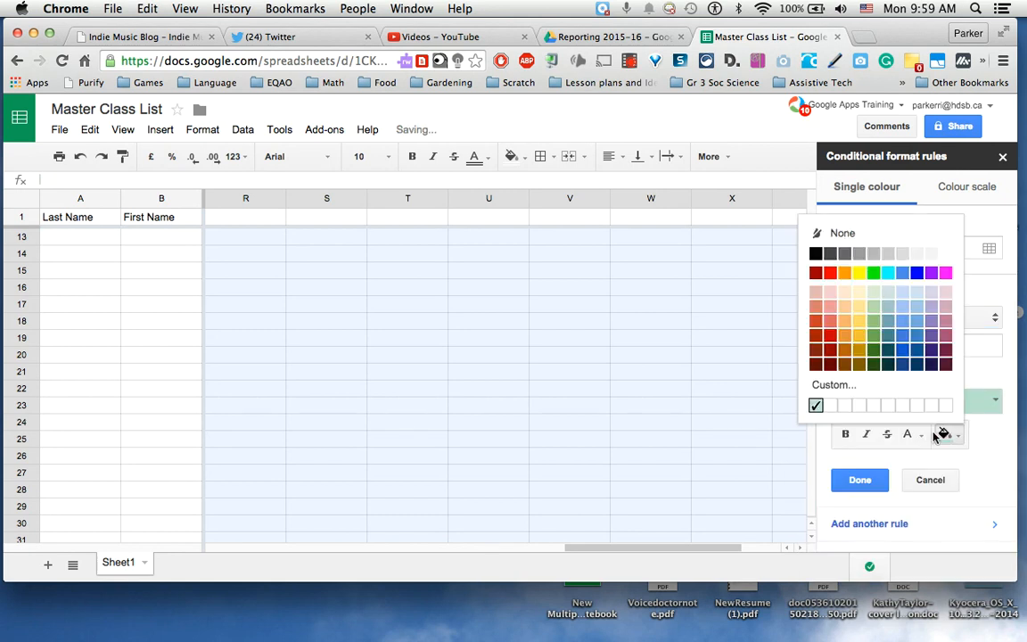
click(888, 273)
click(860, 481)
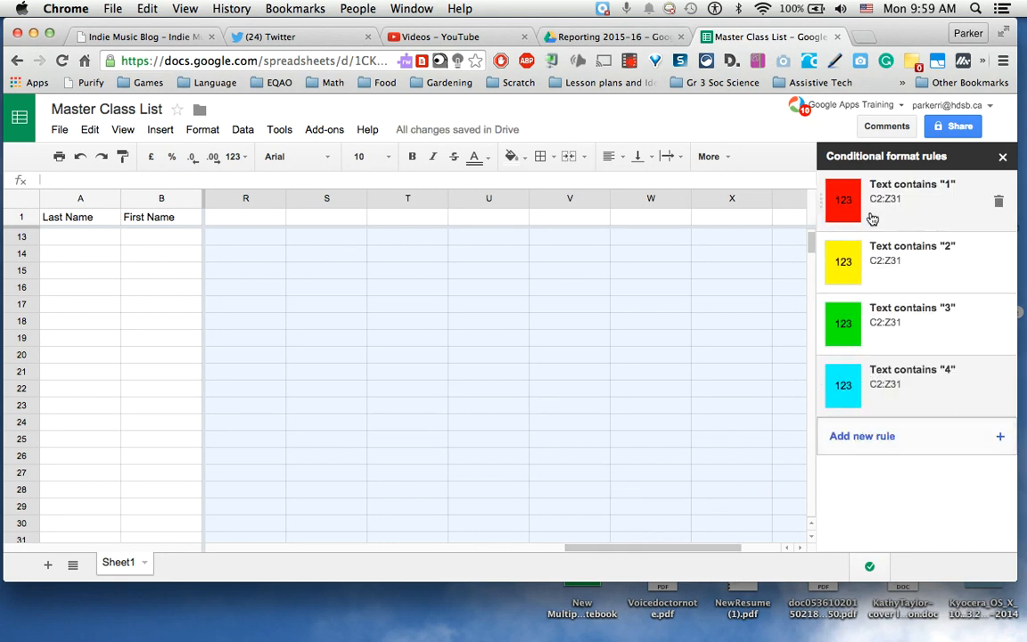
click(1002, 157)
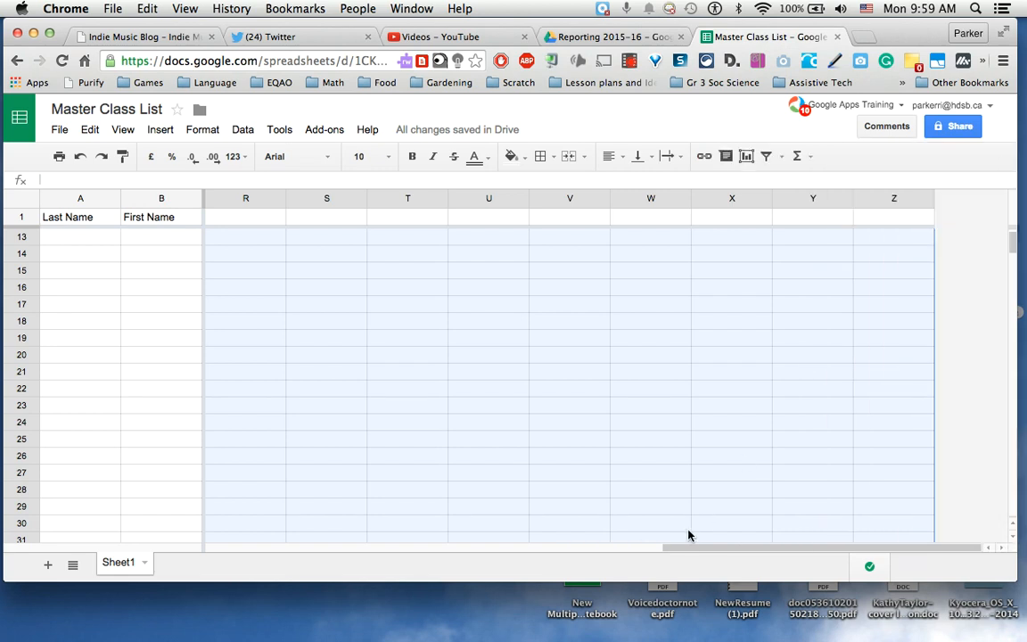
Step: Return to the first test column and enter the header "Test 1" in cell C1
drag(692, 547, 226, 545)
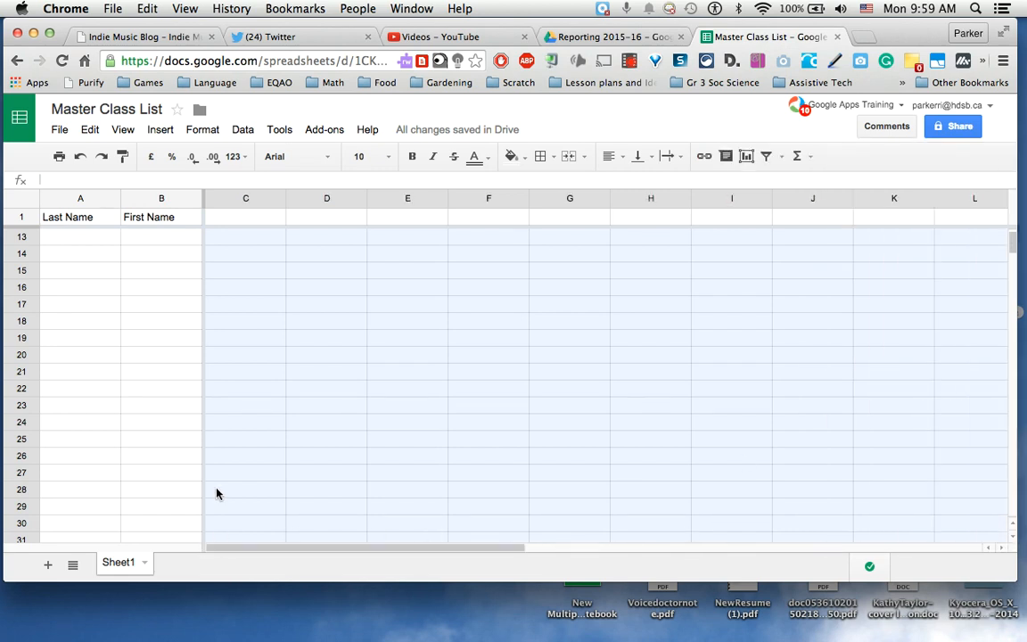
click(231, 237)
key(Up)
key(Up)
key(Up)
key(Up)
key(Up)
key(Up)
key(Up)
key(Up)
key(Up)
key(Up)
key(Up)
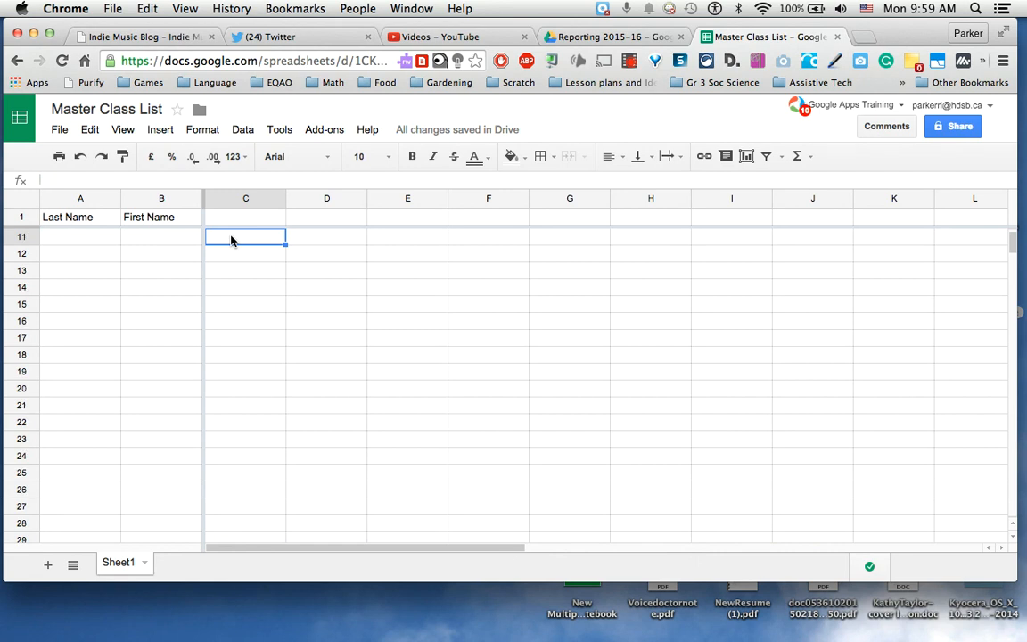
key(Up)
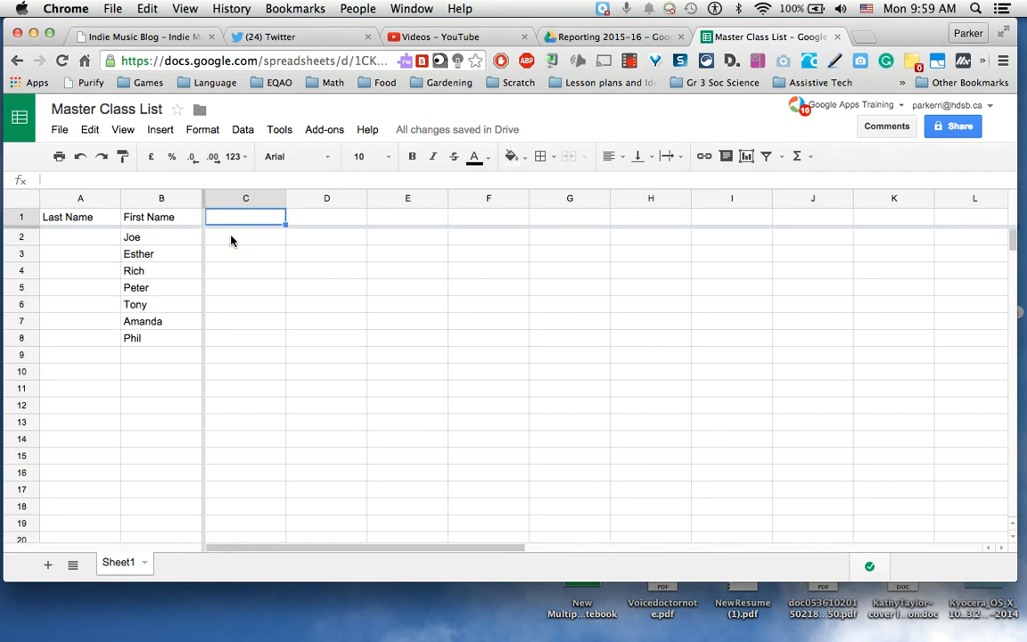
text(Test 1)
key(Return)
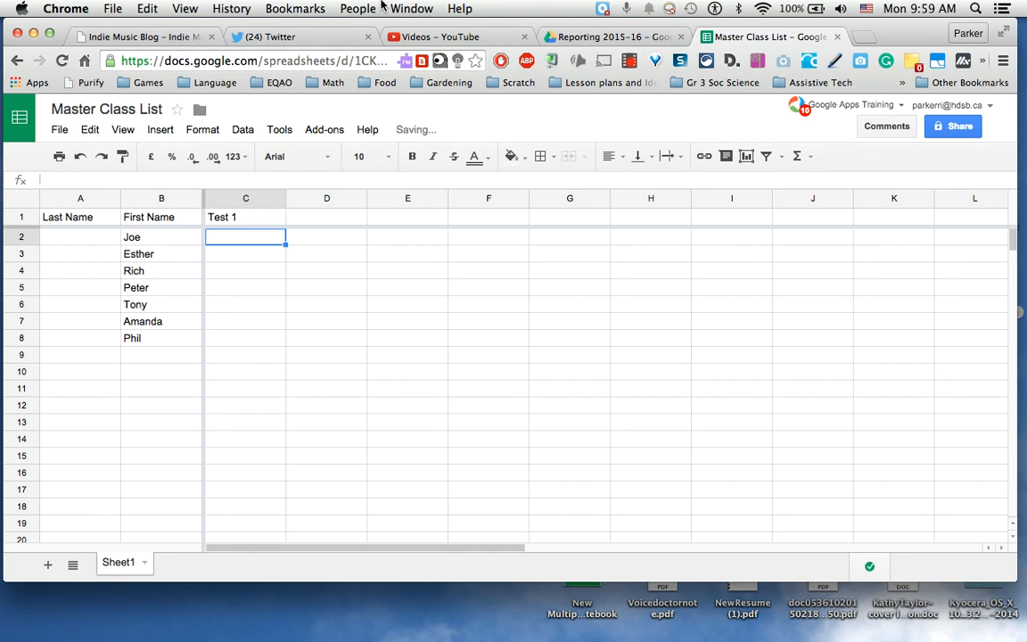
Step: Enter the Test 1 marks 2-, 3+, 3, 1, 4, 3+ and 2+ down cells C2 to C8
text(2-)
key(Return)
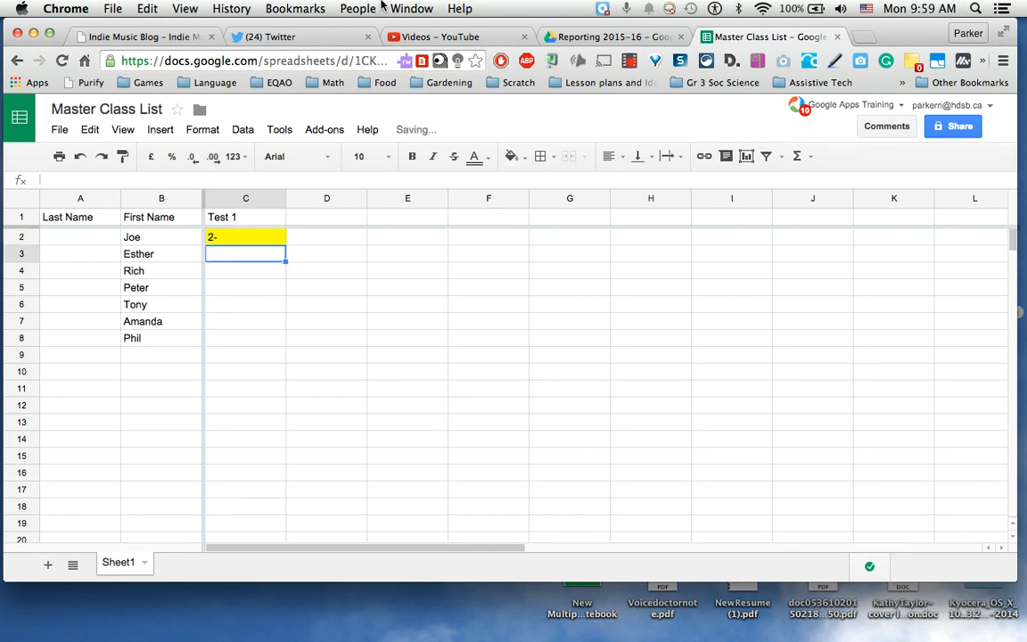
text(3+)
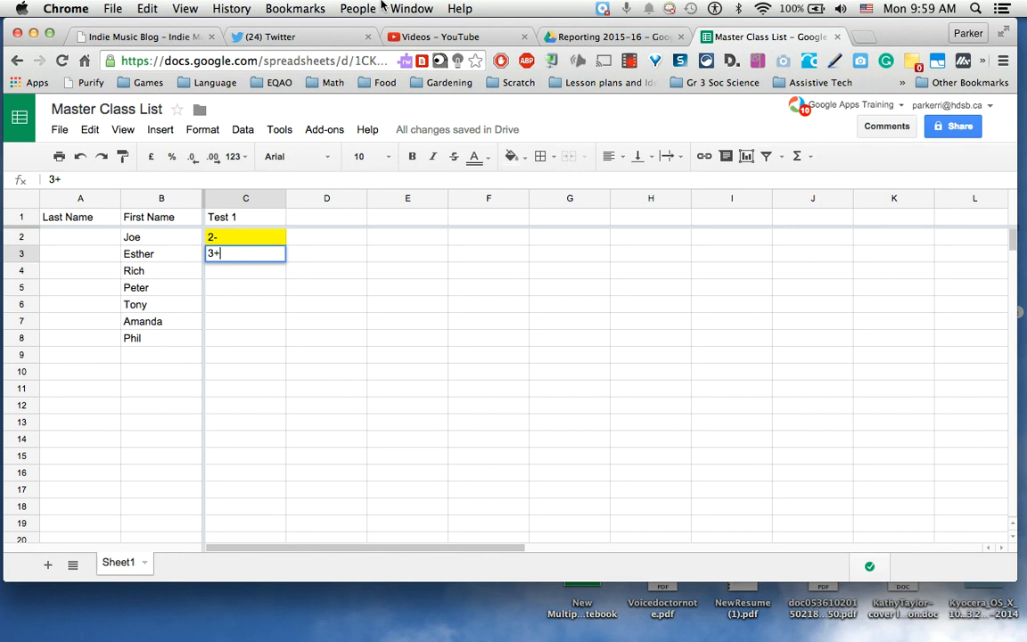
key(Return)
text(3)
key(Return)
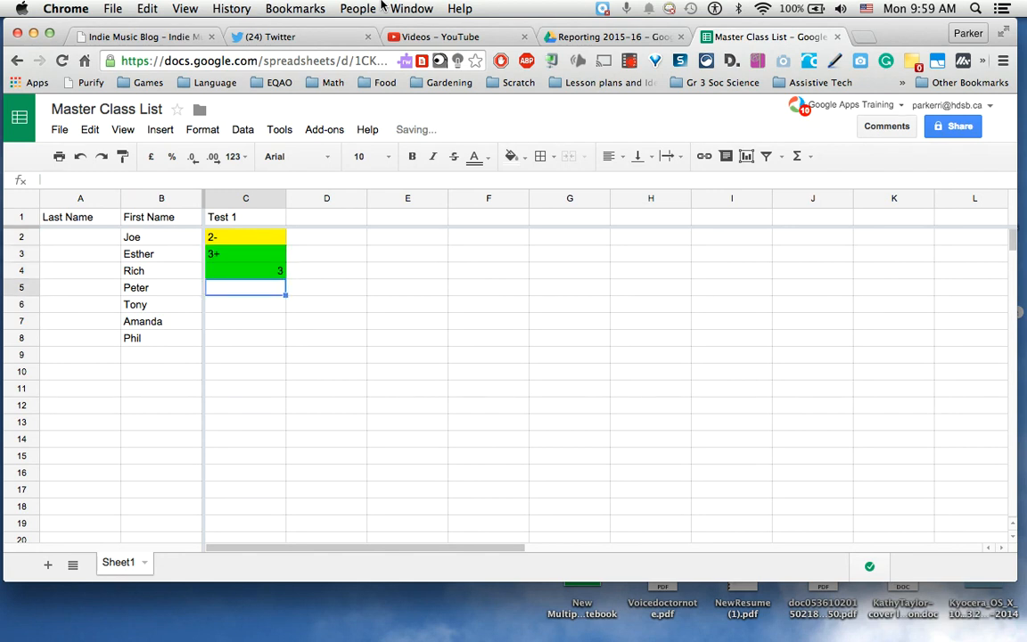
text(1)
key(Return)
text(4)
key(Return)
text(3)
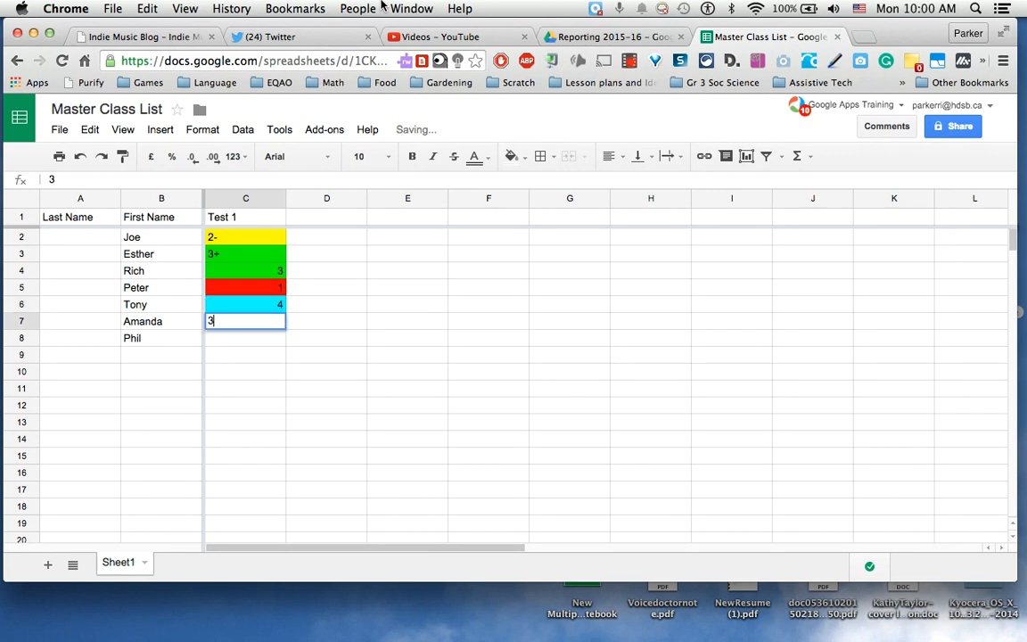
text(+)
key(Return)
text(2)
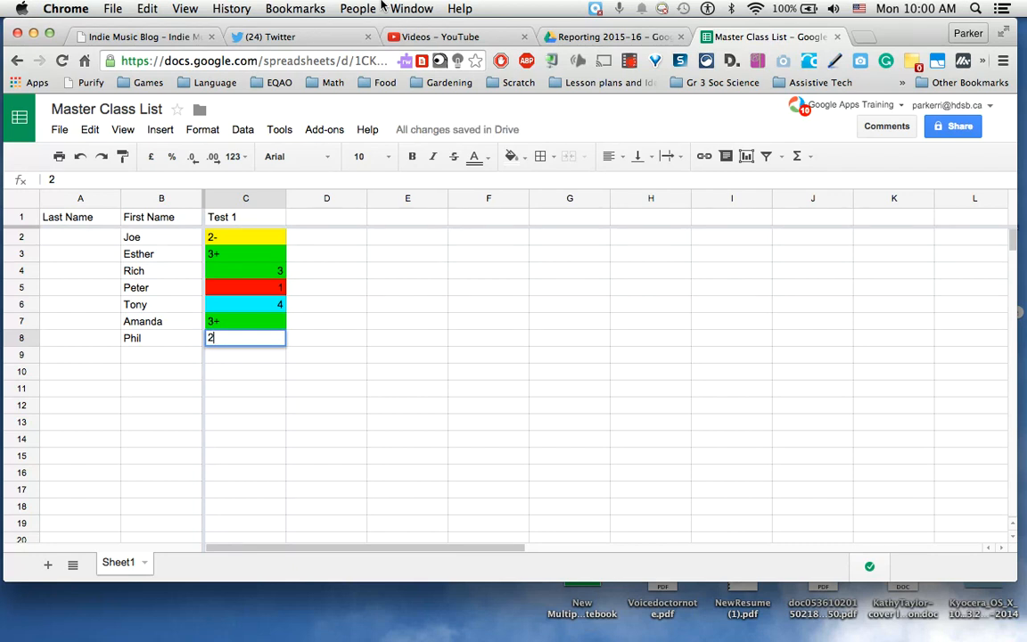
text(+)
key(Return)
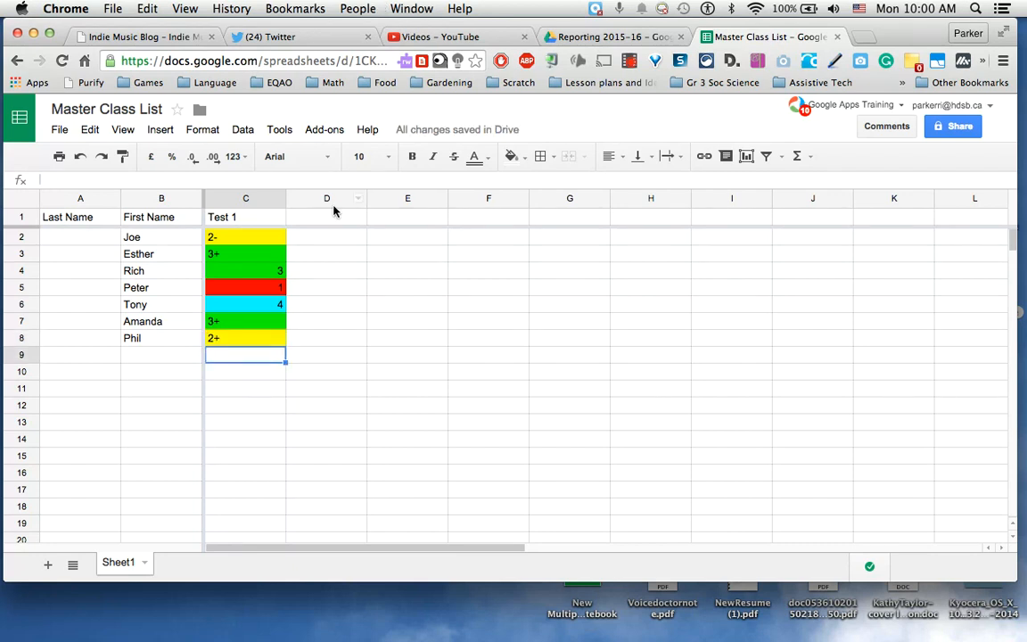
Step: Enter further marks 2, 2 and 1 for the first student in cells D2 to F2
click(316, 237)
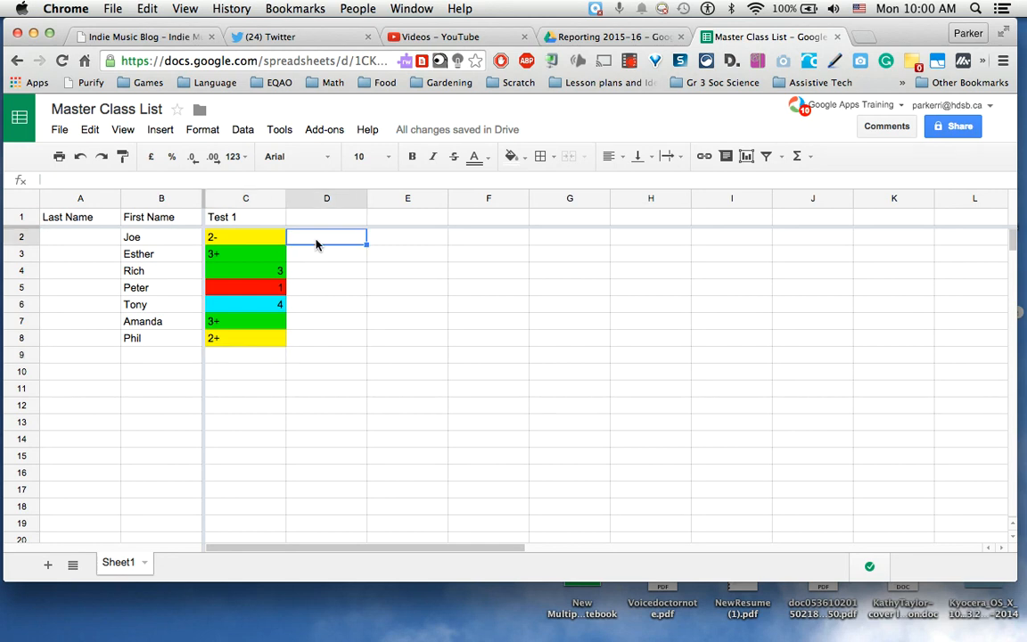
text(2)
key(Tab)
text(2)
key(Tab)
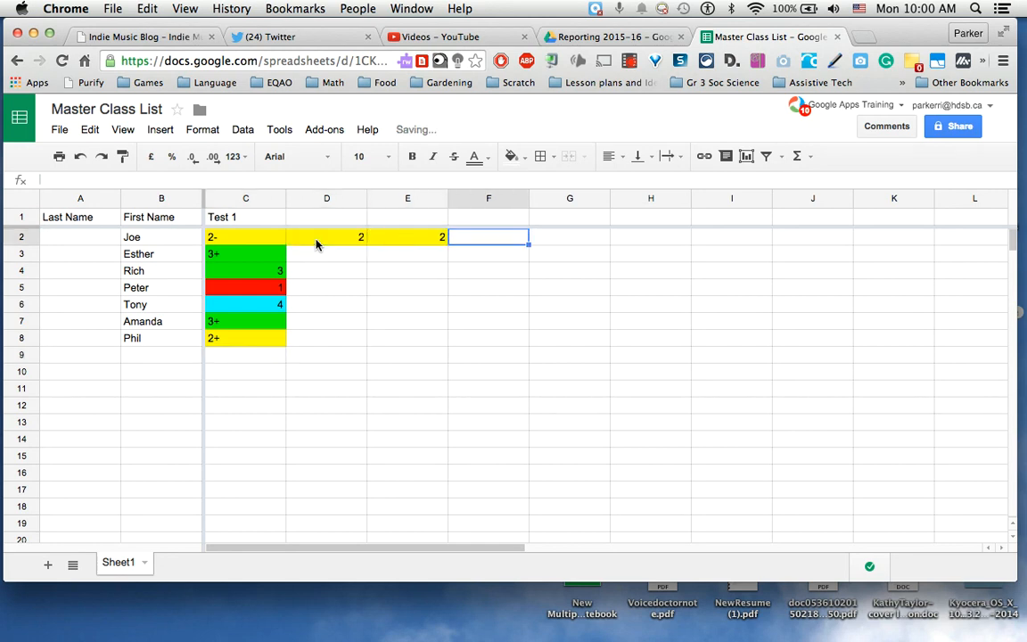
key(Tab)
key(shift+Tab)
text(1)
key(Tab)
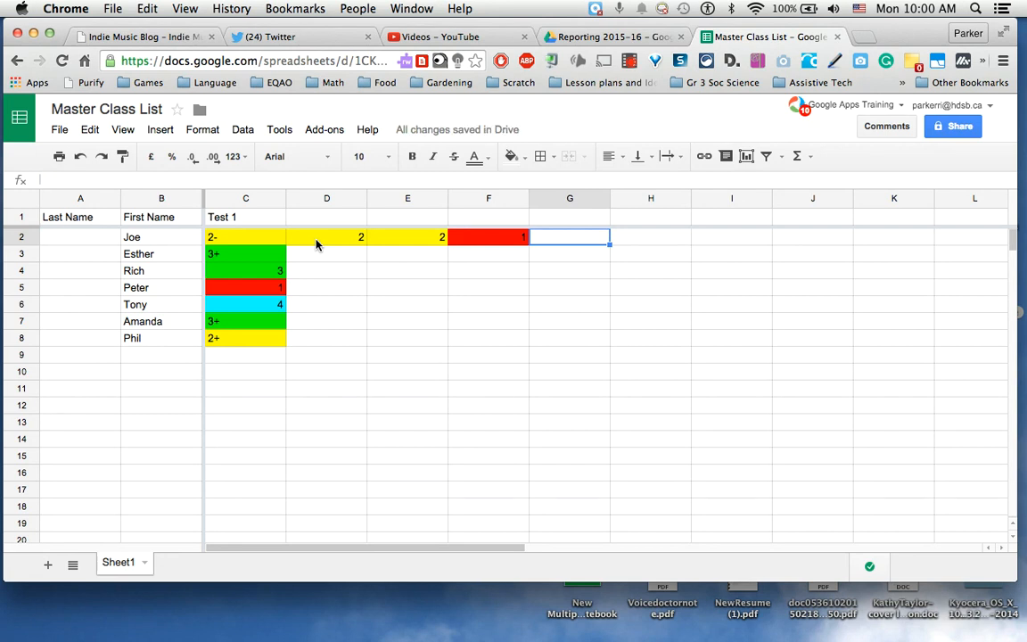
Step: Clear the first student's marks from cells C2 to F2
drag(212, 234, 271, 238)
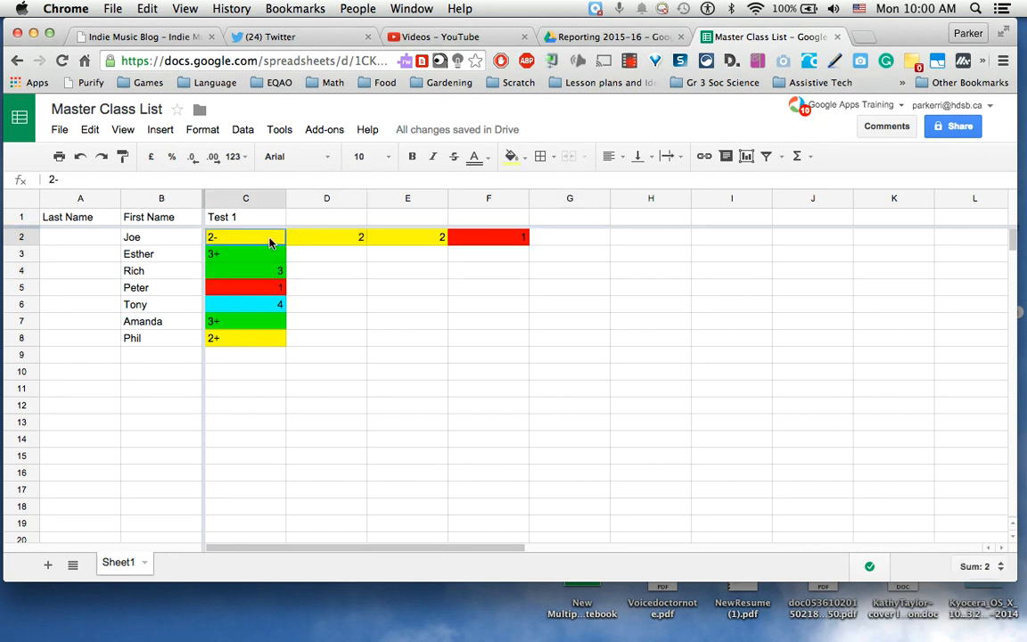
key(BackSpace)
key(Tab)
key(BackSpace)
key(Tab)
key(BackSpace)
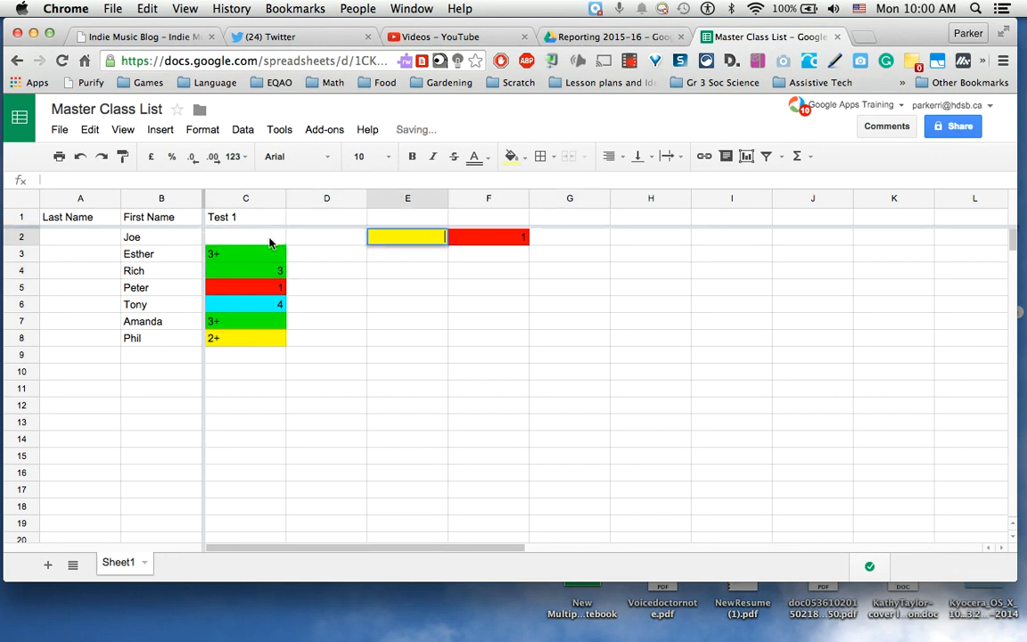
key(Tab)
key(BackSpace)
key(Return)
Step: Clear the remaining Test 1 marks from cells C3 to C8
key(Left)
key(Left)
key(Left)
key(BackSpace)
key(Down)
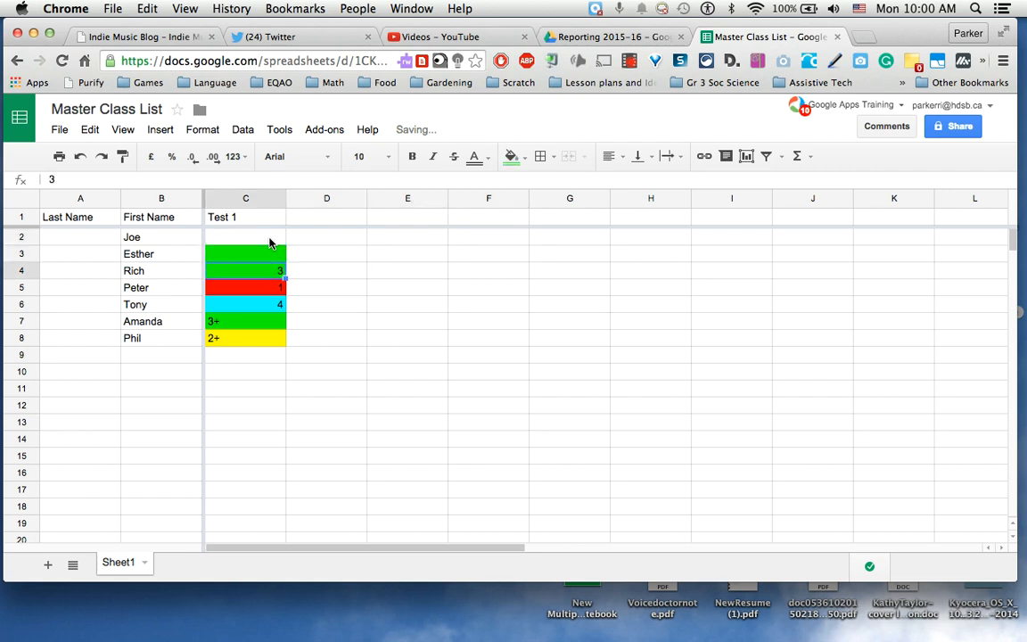
key(BackSpace)
key(Down)
key(BackSpace)
key(Down)
key(BackSpace)
key(Down)
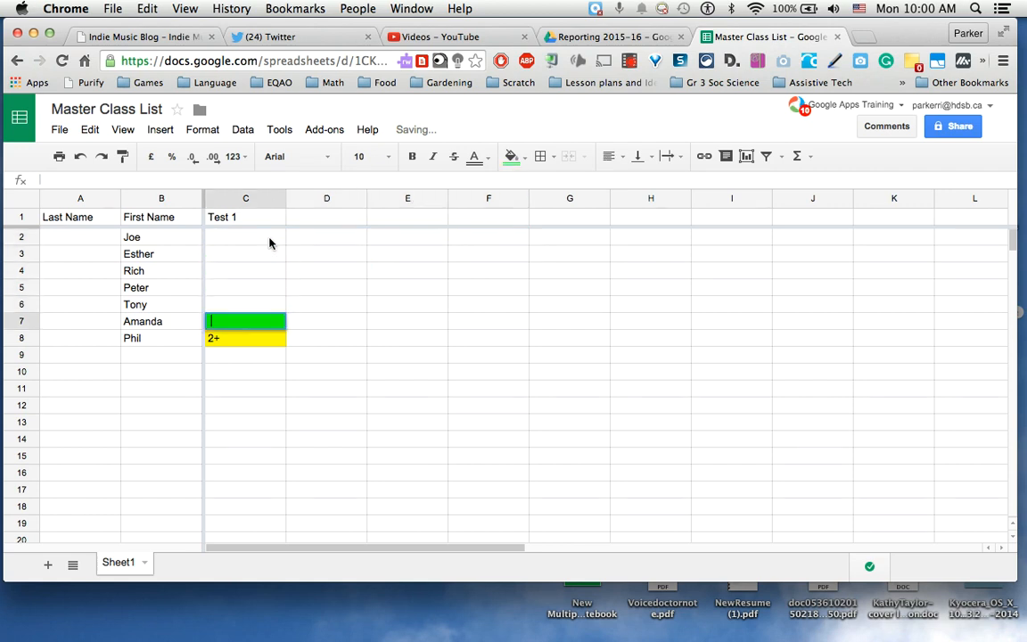
key(BackSpace)
key(Down)
key(BackSpace)
key(Down)
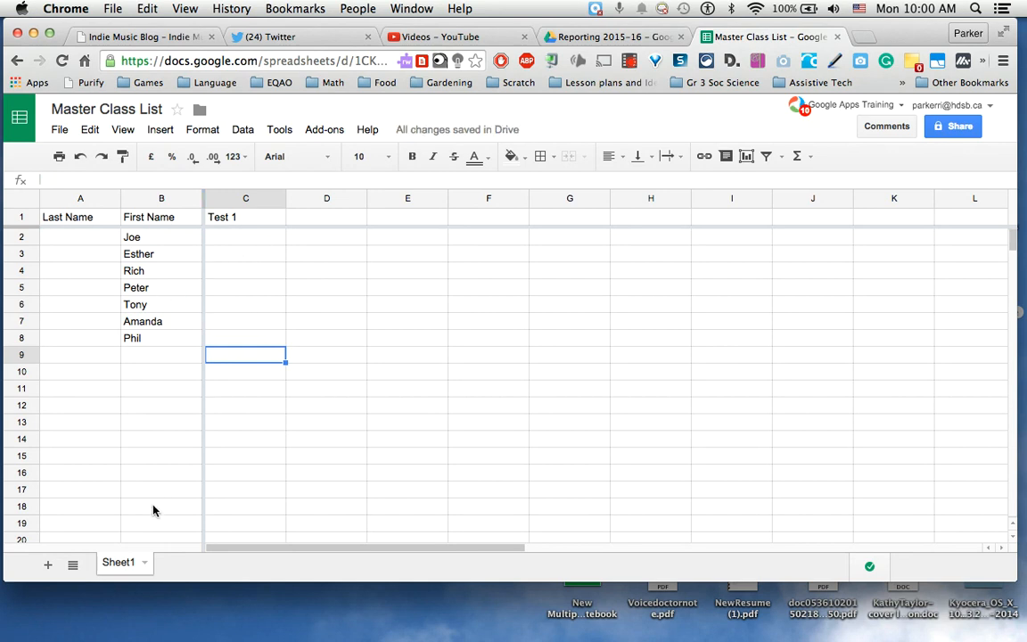
Step: Rename Sheet1 as "Term 1"
double_click(124, 564)
text(Term 1)
click(257, 508)
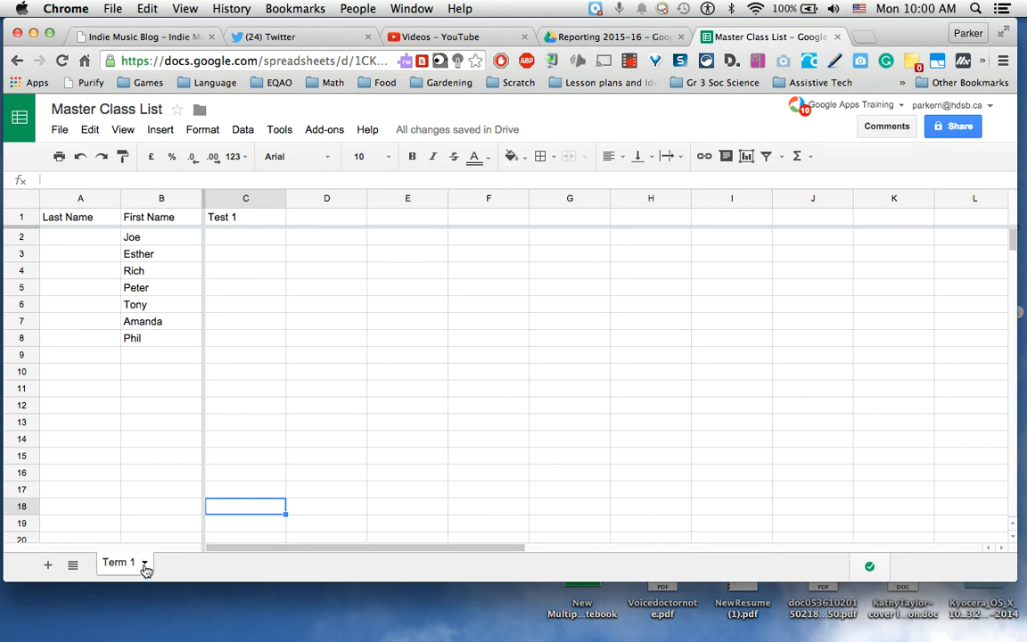
Step: Duplicate the Term 1 sheet and clear the Test 1 header from cell C1 of the copy
click(145, 565)
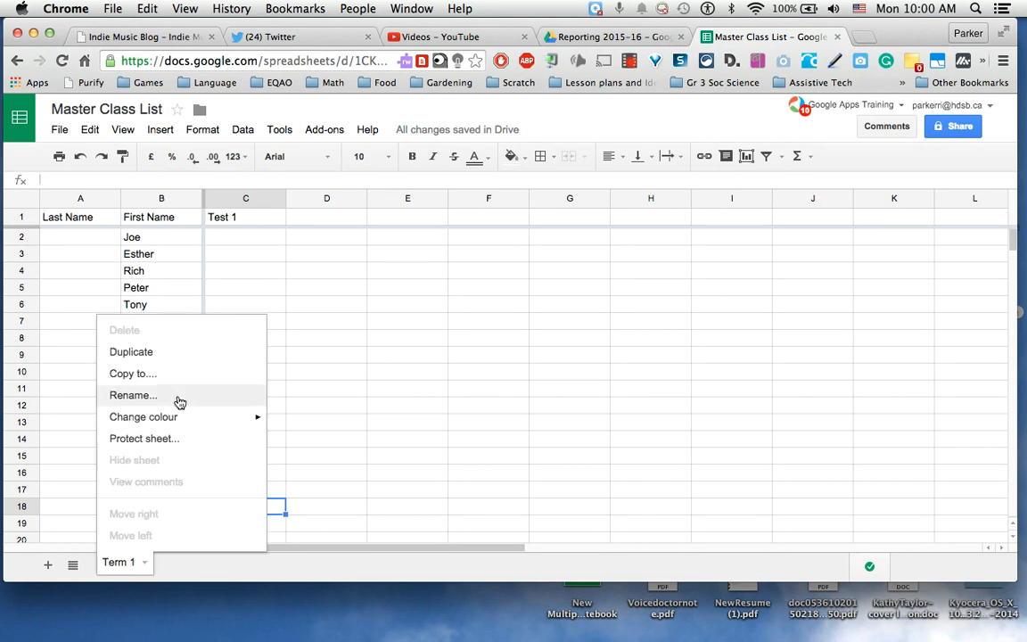
click(177, 356)
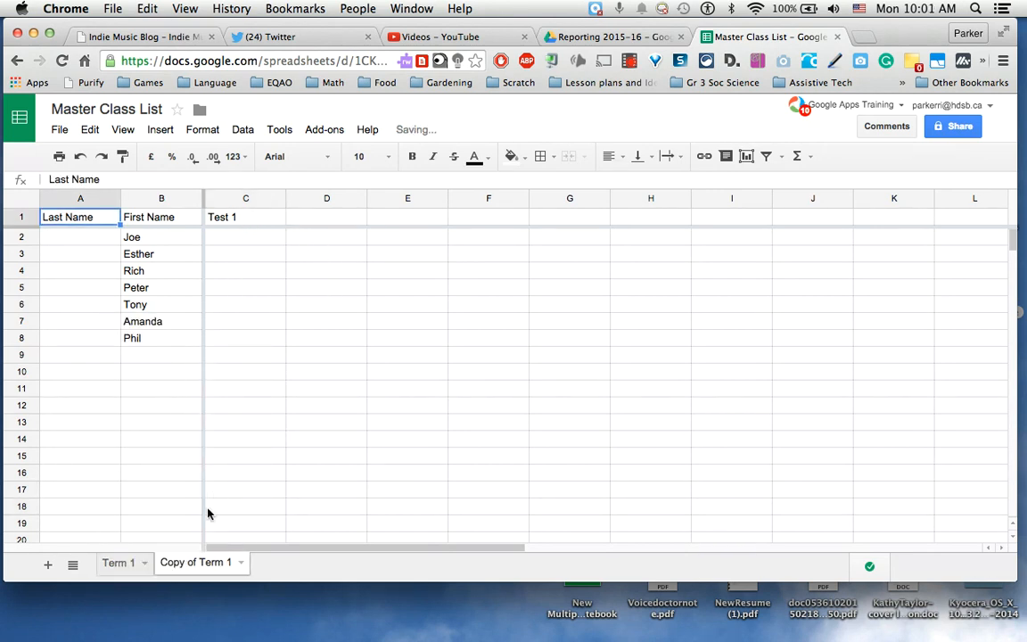
click(235, 221)
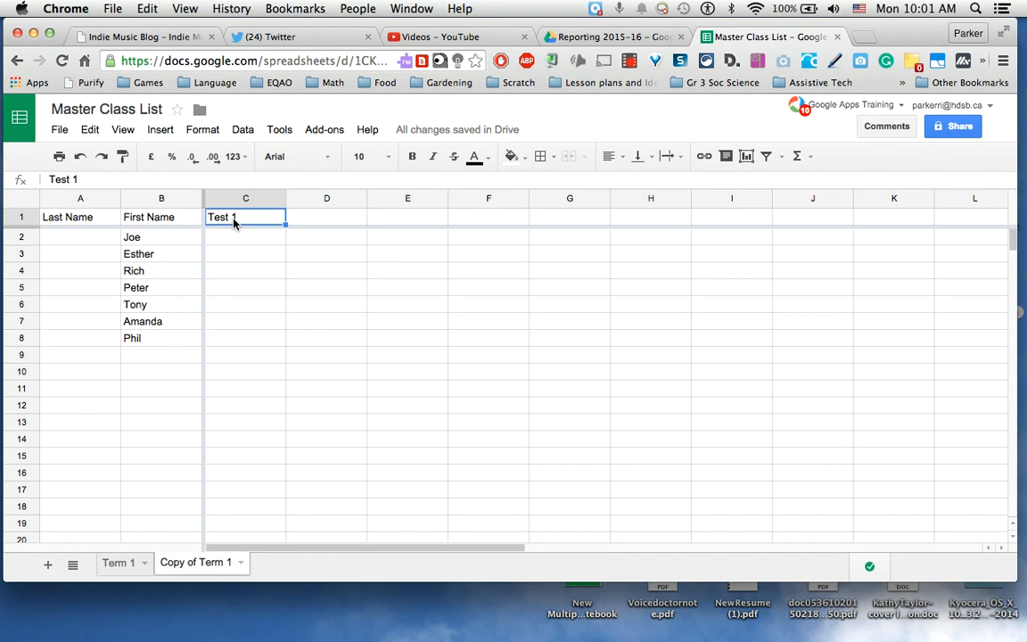
key(BackSpace)
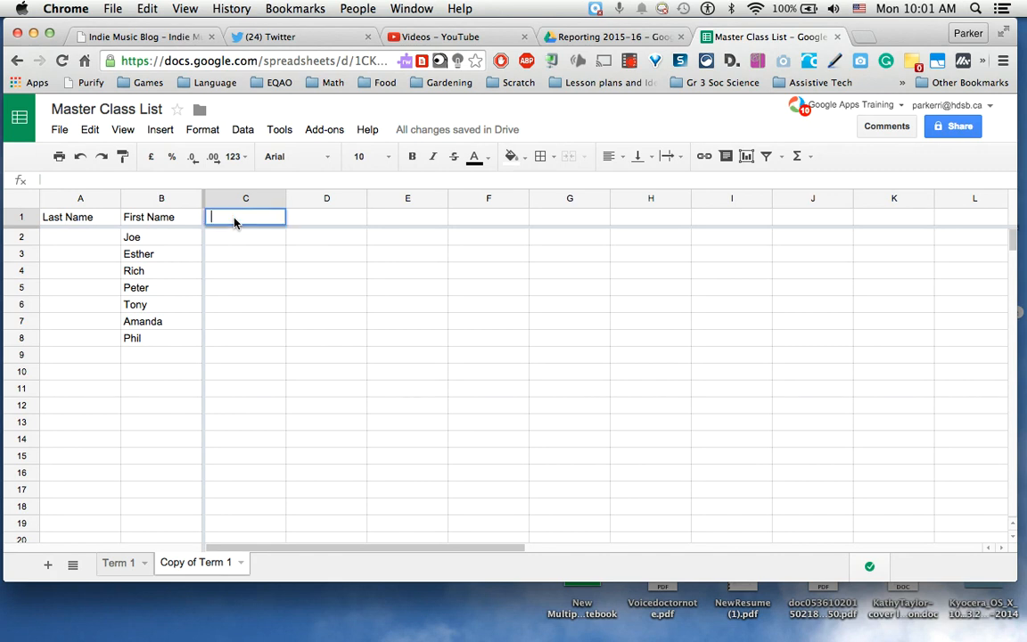
click(233, 255)
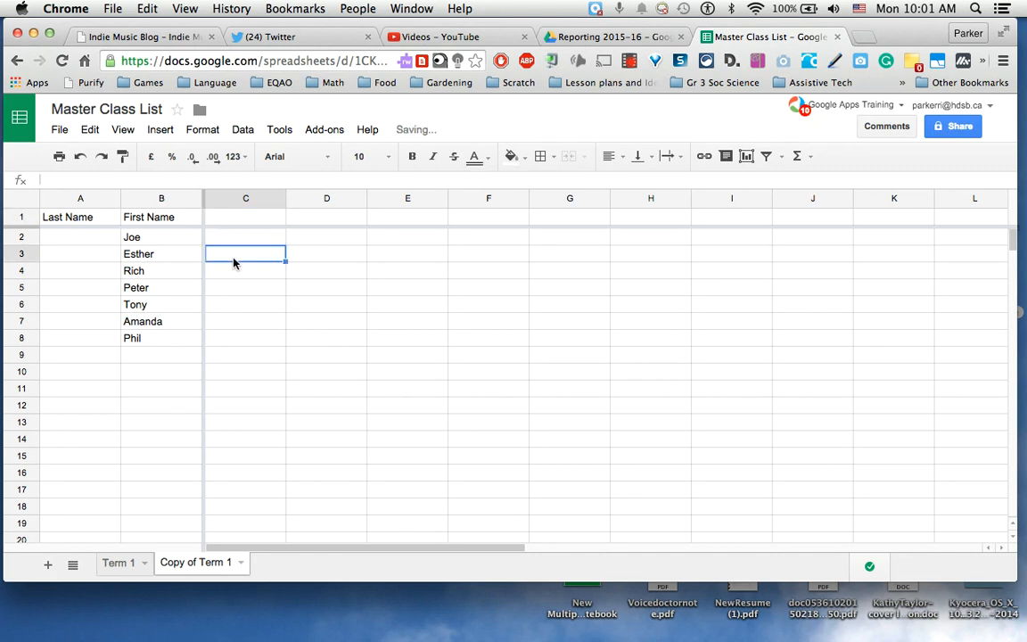
Step: Rename the duplicated sheet as "Term 2"
double_click(203, 563)
text(T)
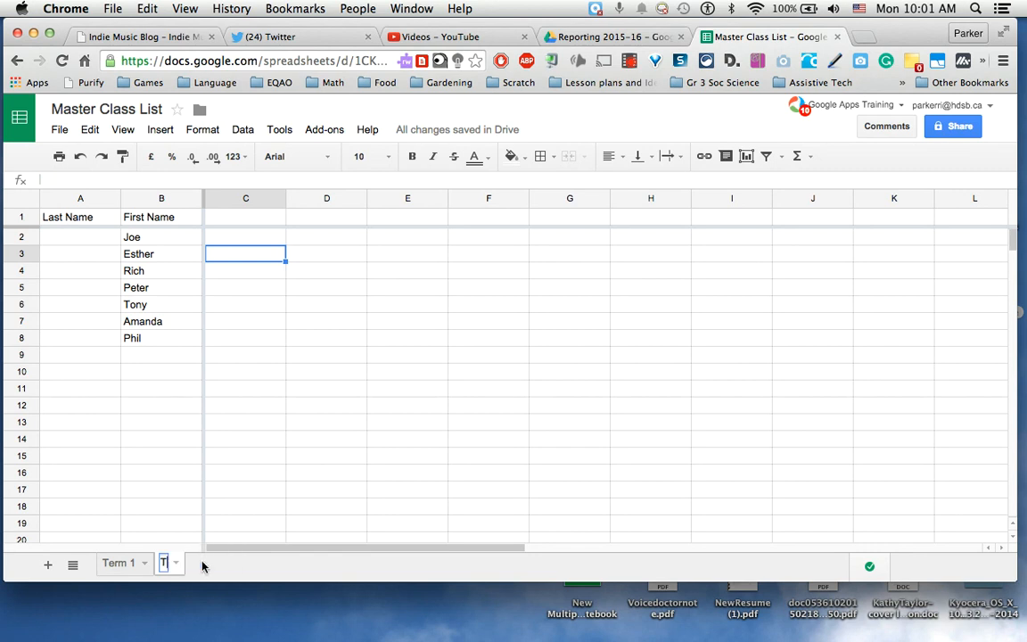
text(erm 2)
click(298, 456)
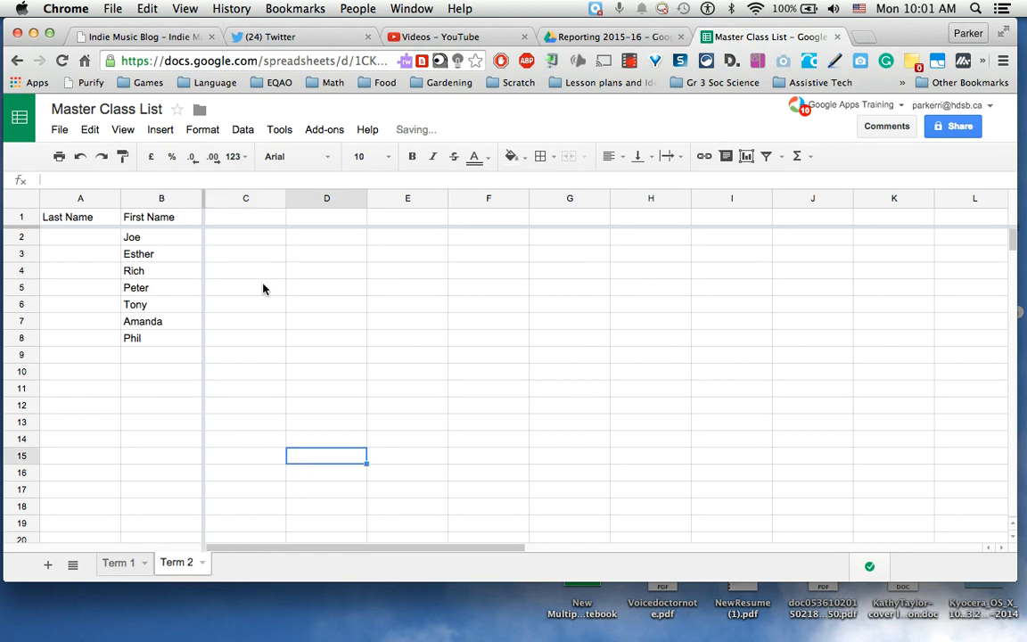
Step: Try out the copied colour rules on the Term 2 sheet by entering 2 in C3 and 4 in C4
click(249, 261)
text(2)
key(Return)
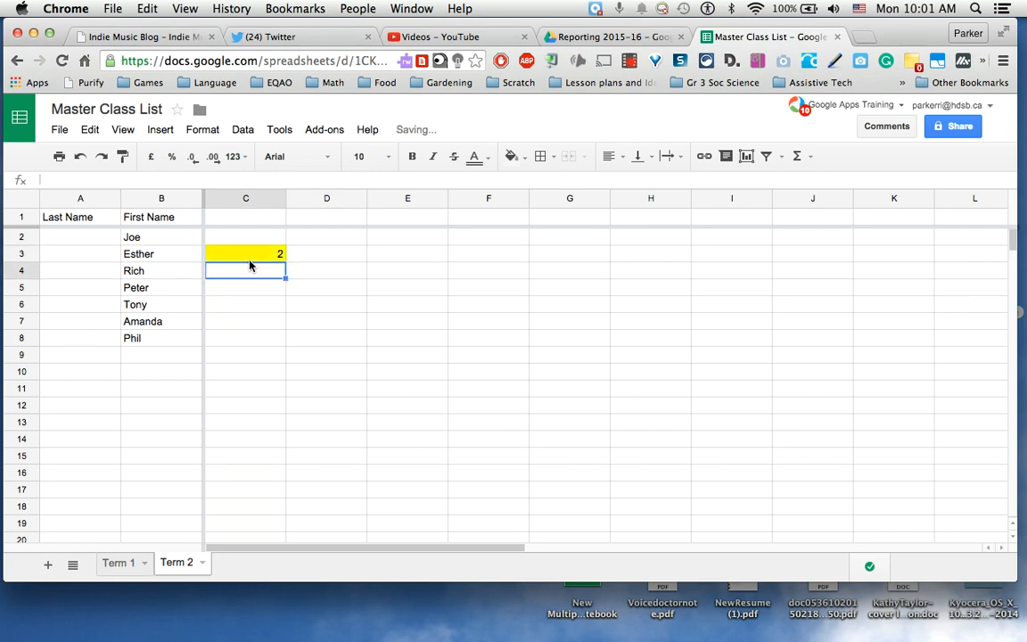
text(4)
key(Return)
Step: Remove the two trial marks from cells C3 and C4 of the Term 2 sheet
key(Up)
key(BackSpace)
key(Up)
key(BackSpace)
key(Return)
key(Left)
key(Left)
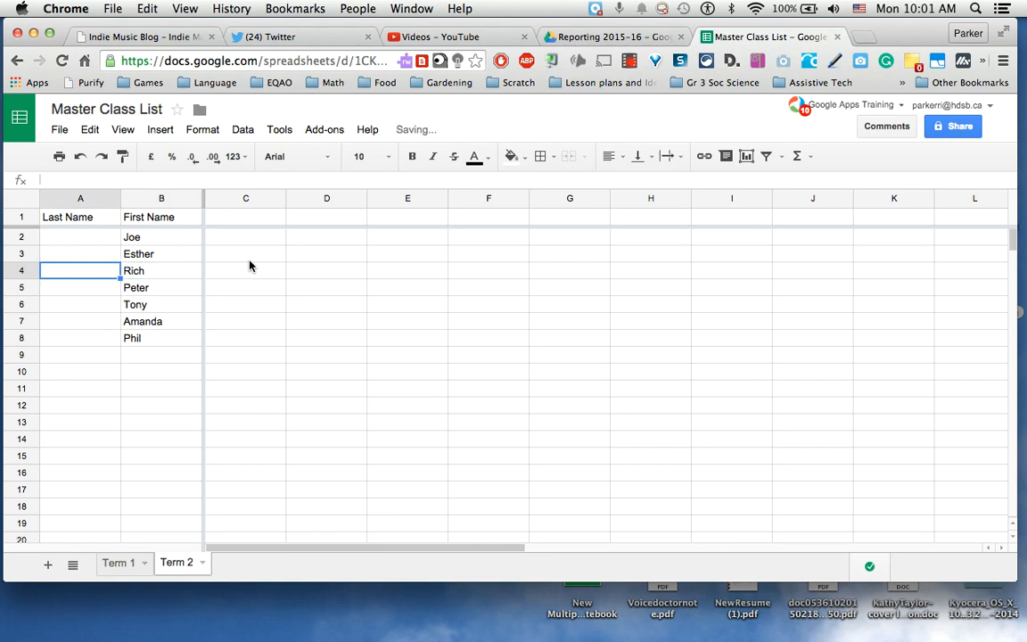
Step: Clear the Test 1 header from cell C1 of the Term 1 sheet and return to the Term 2 sheet
click(124, 576)
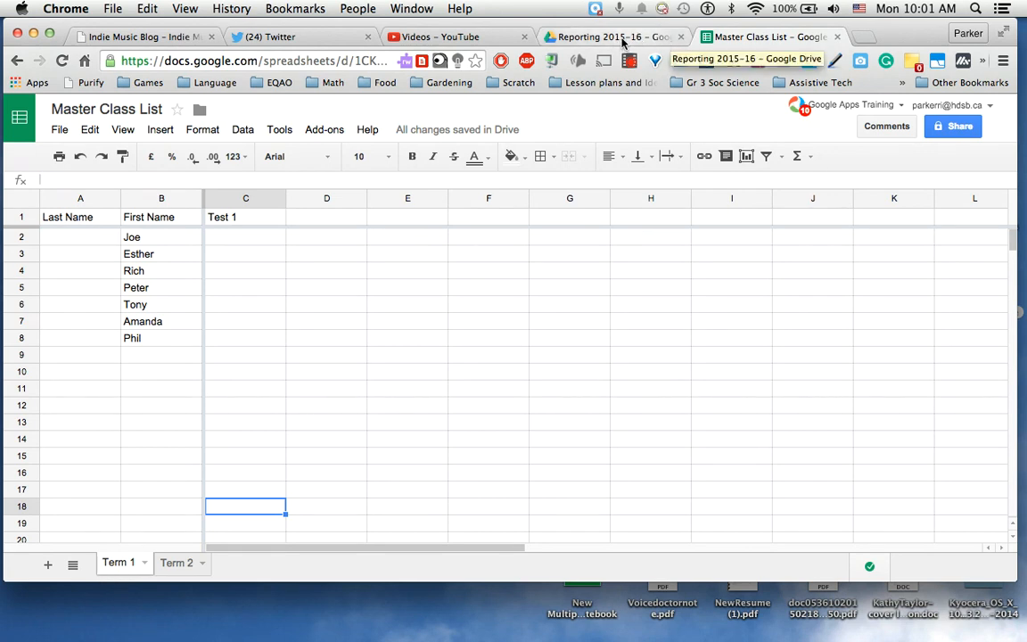
drag(142, 355, 149, 523)
click(241, 219)
key(BackSpace)
click(258, 254)
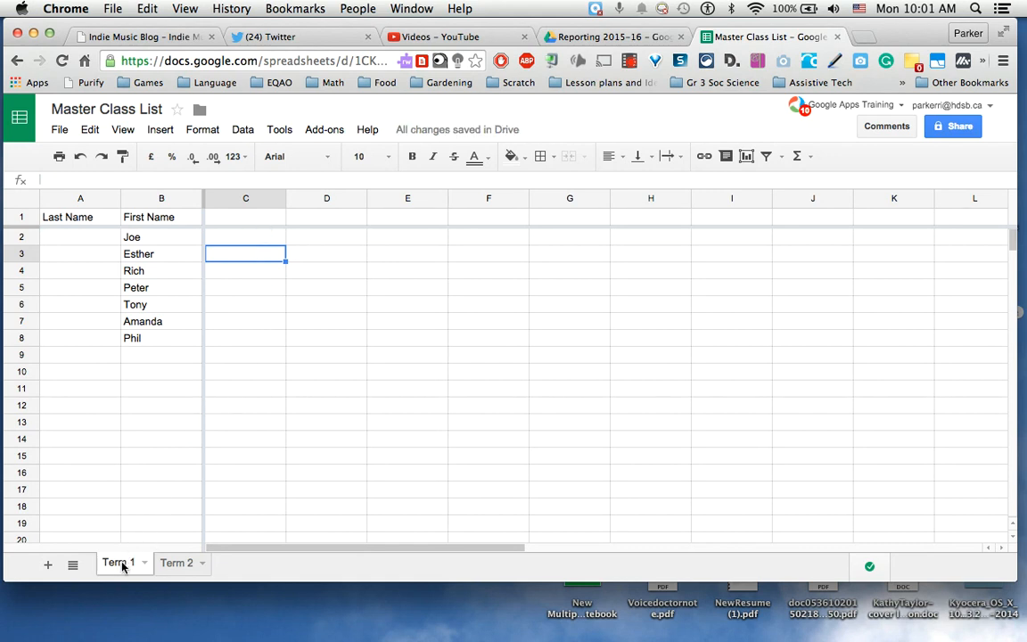
click(176, 562)
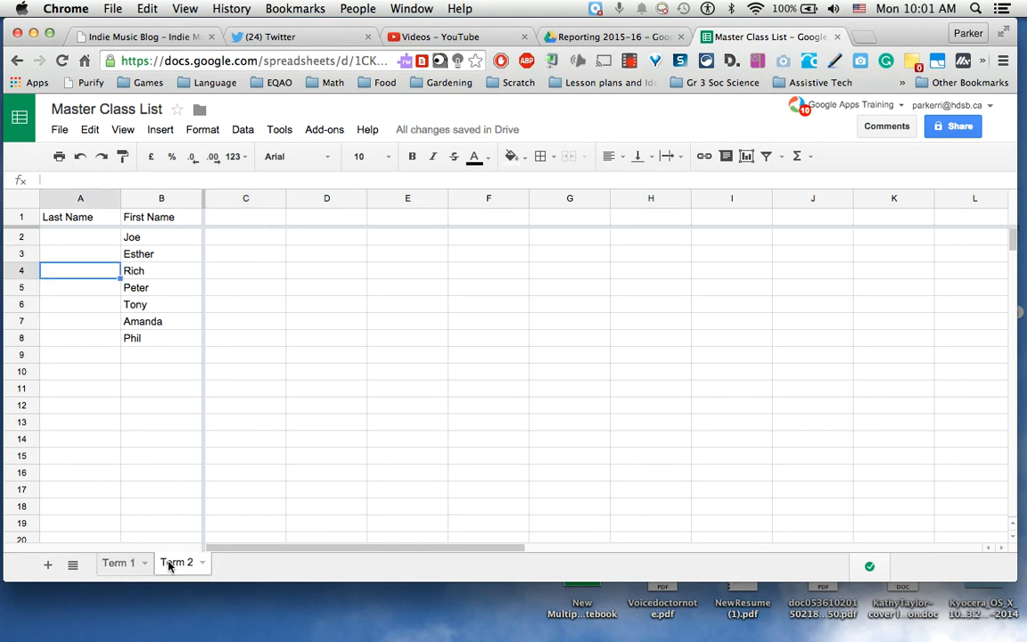
Step: Switch to the Reporting 2015-16 folder in Google Drive, refresh its listing, and close the Master Class List spreadsheet
click(613, 40)
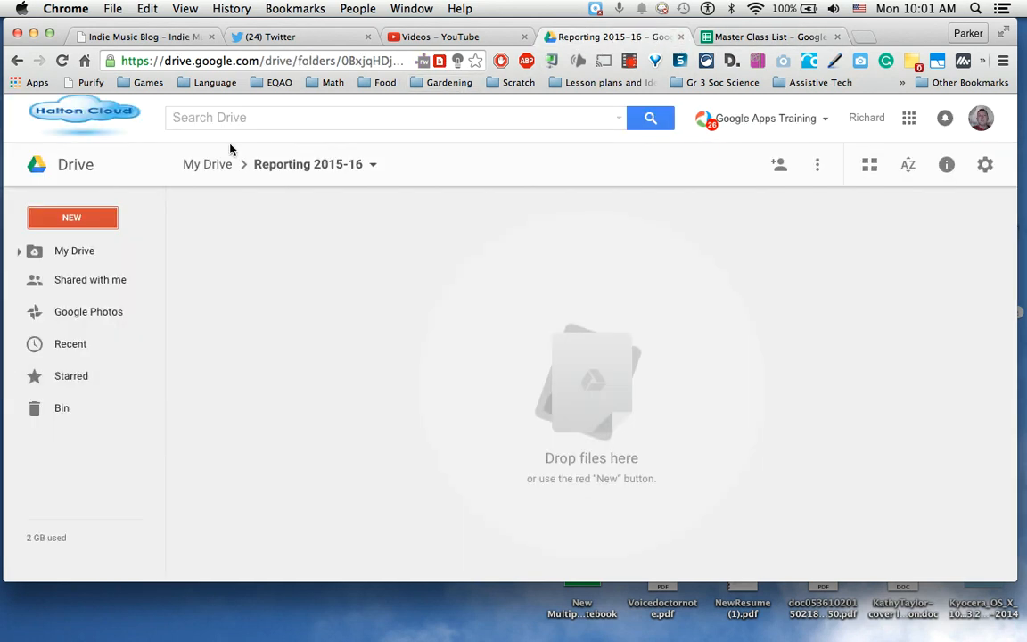
click(62, 61)
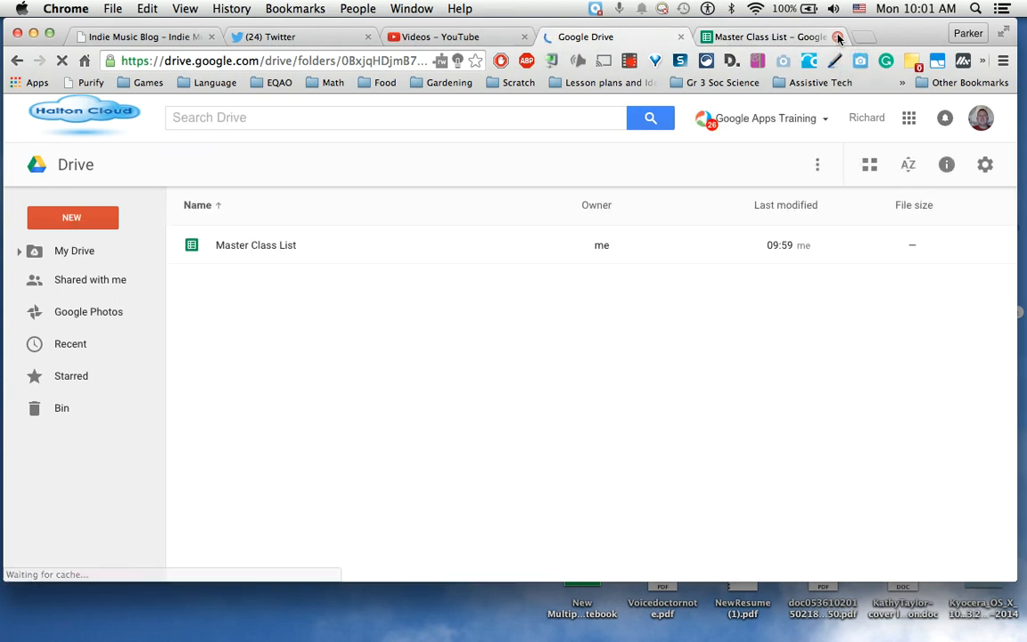
click(838, 37)
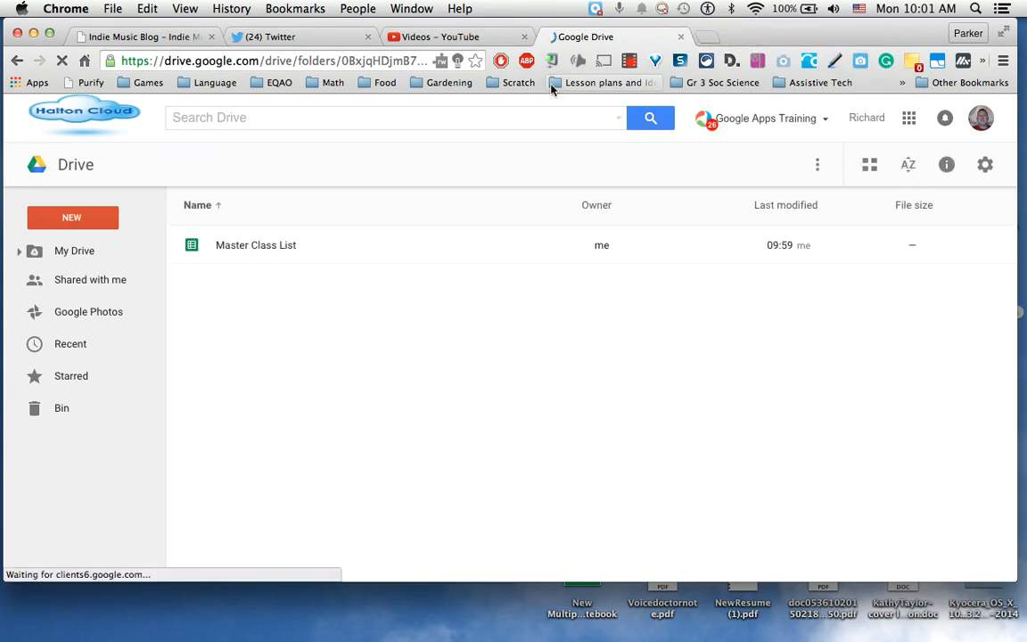
Step: Make a copy of the Master Class List file within the Reporting 2015-16 folder
click(257, 246)
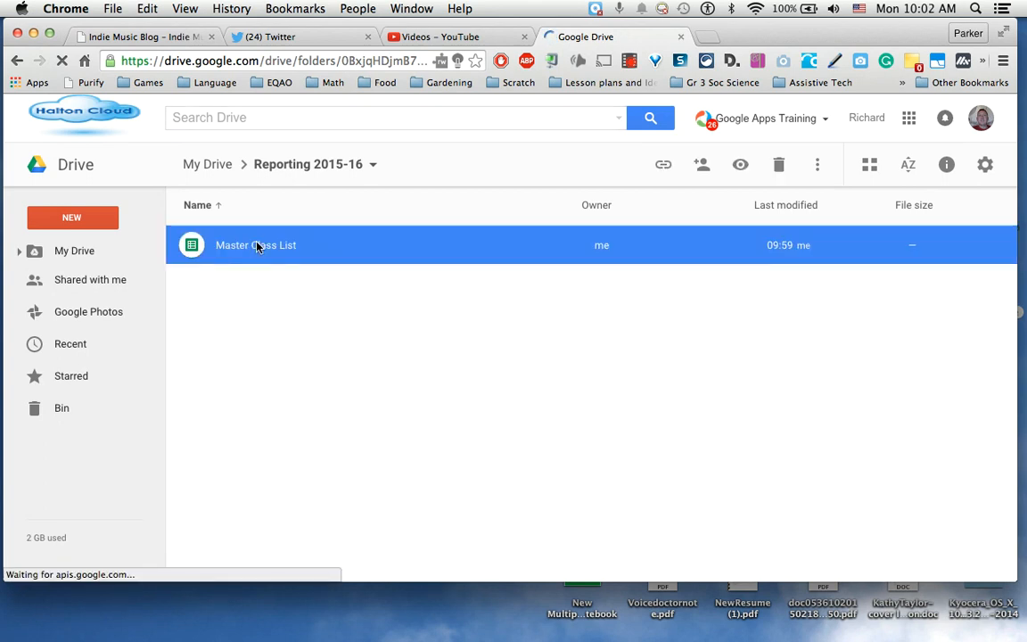
right_click(257, 247)
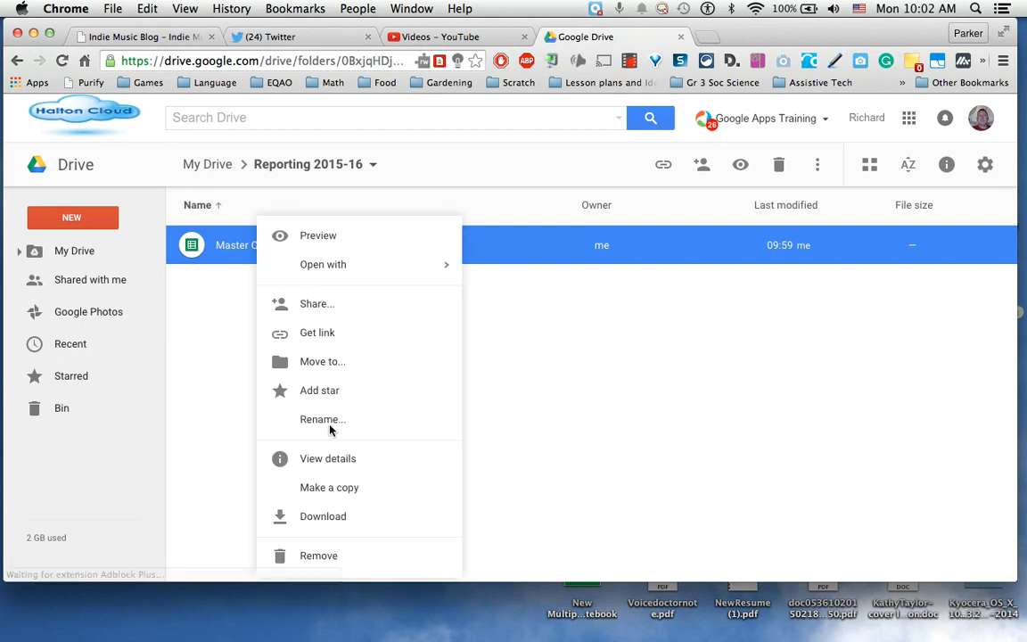
click(341, 493)
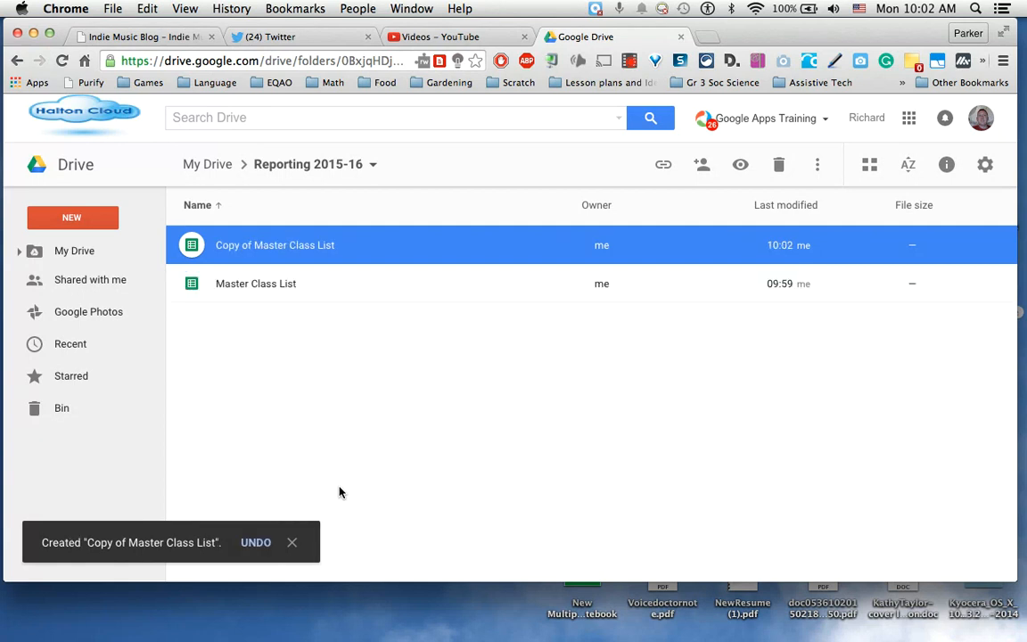
Step: Rename the Copy of Master Class List file as Geometry
right_click(273, 247)
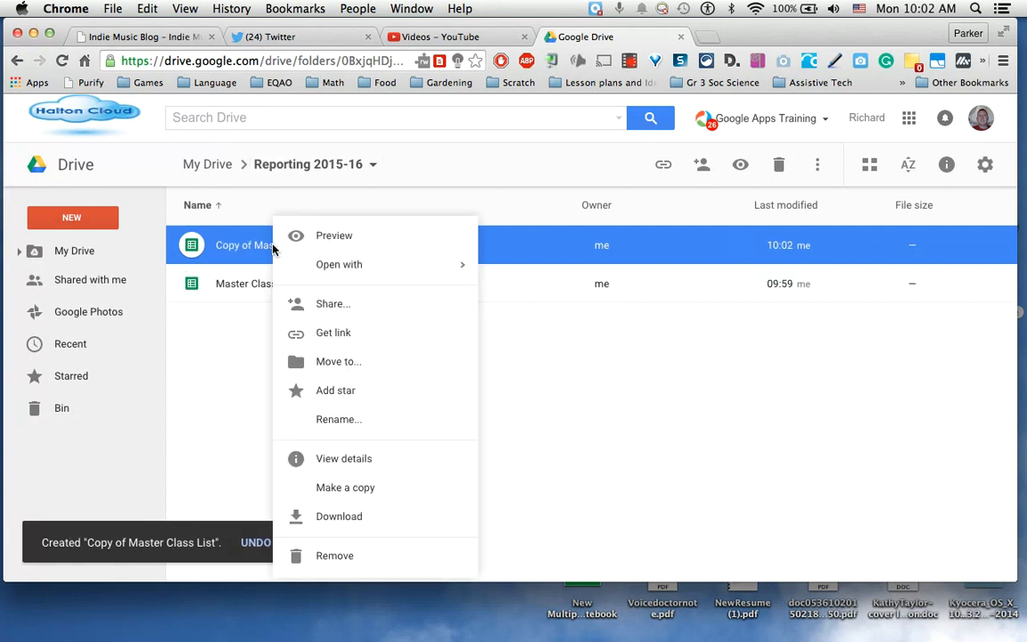
click(339, 419)
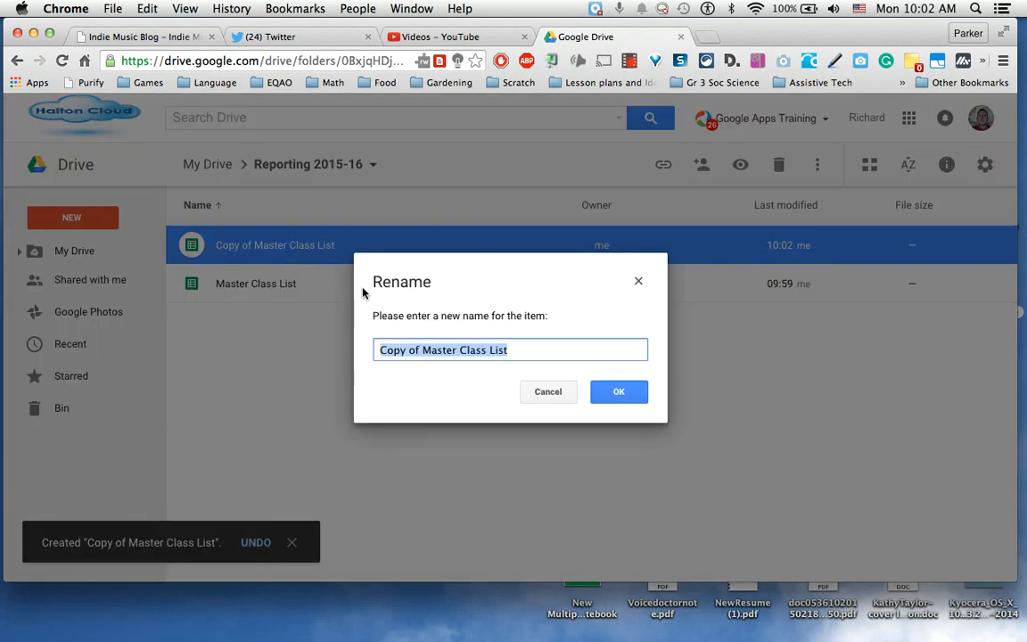
text(Math)
key(BackSpace)
key(BackSpace)
key(BackSpace)
key(BackSpace)
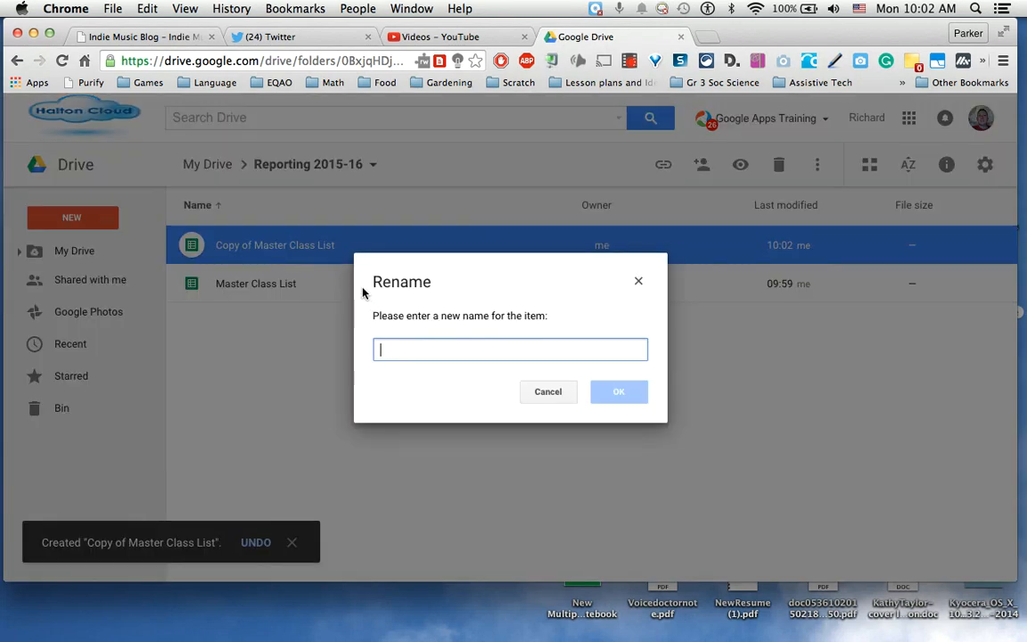
text(Geom)
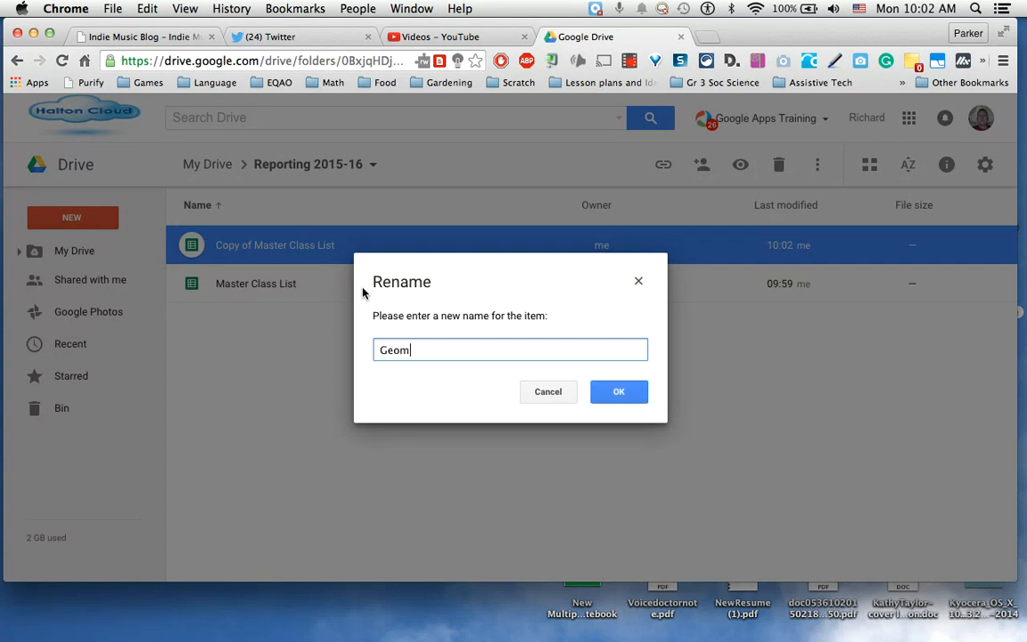
text(etry)
click(637, 401)
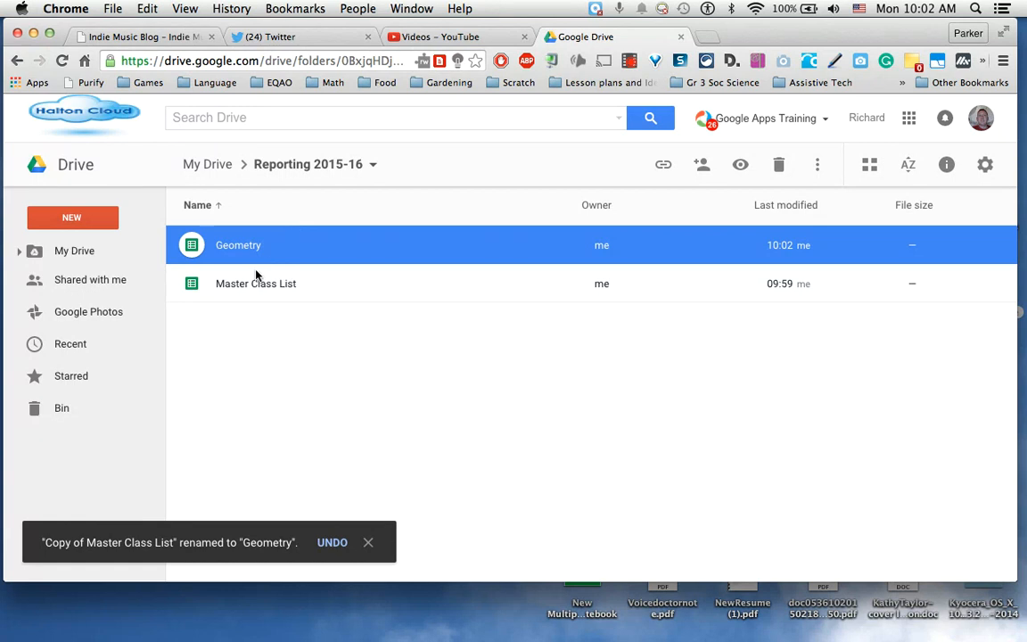
Step: Make another copy of the Master Class List file and rename it Reading
right_click(250, 285)
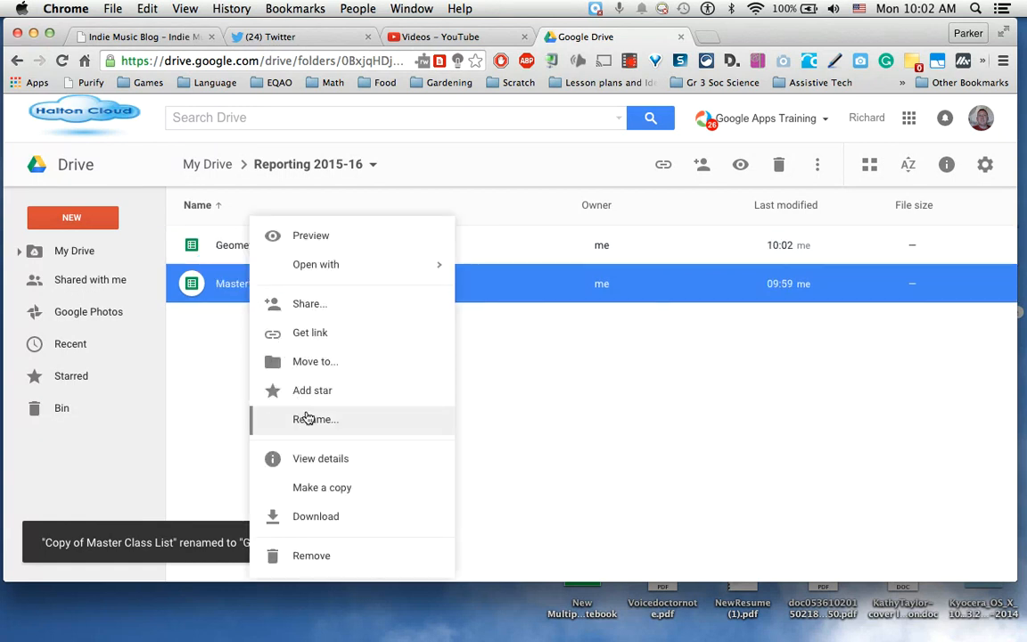
click(323, 487)
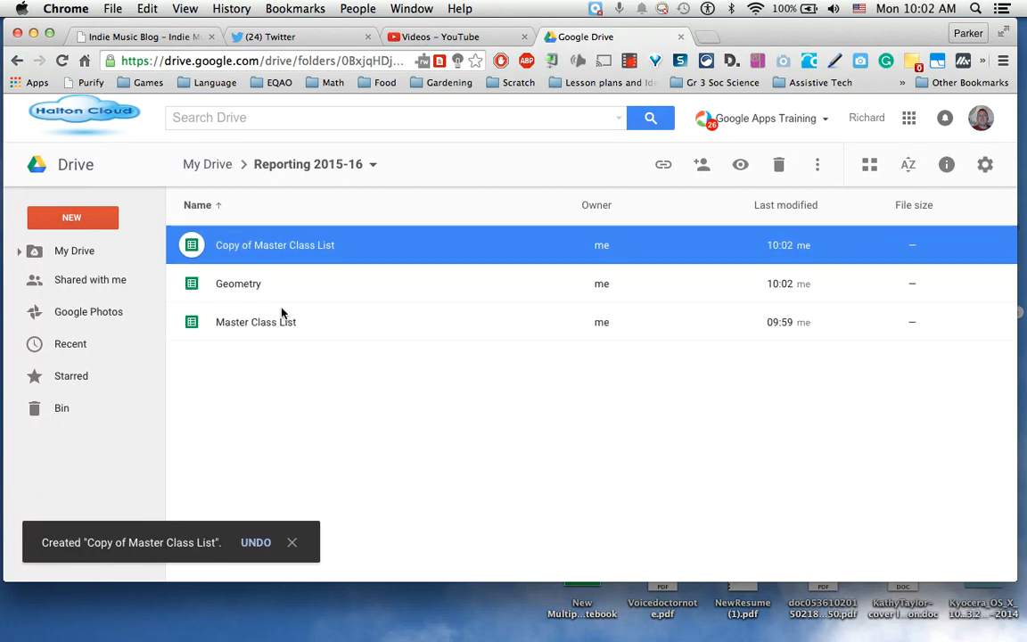
right_click(263, 252)
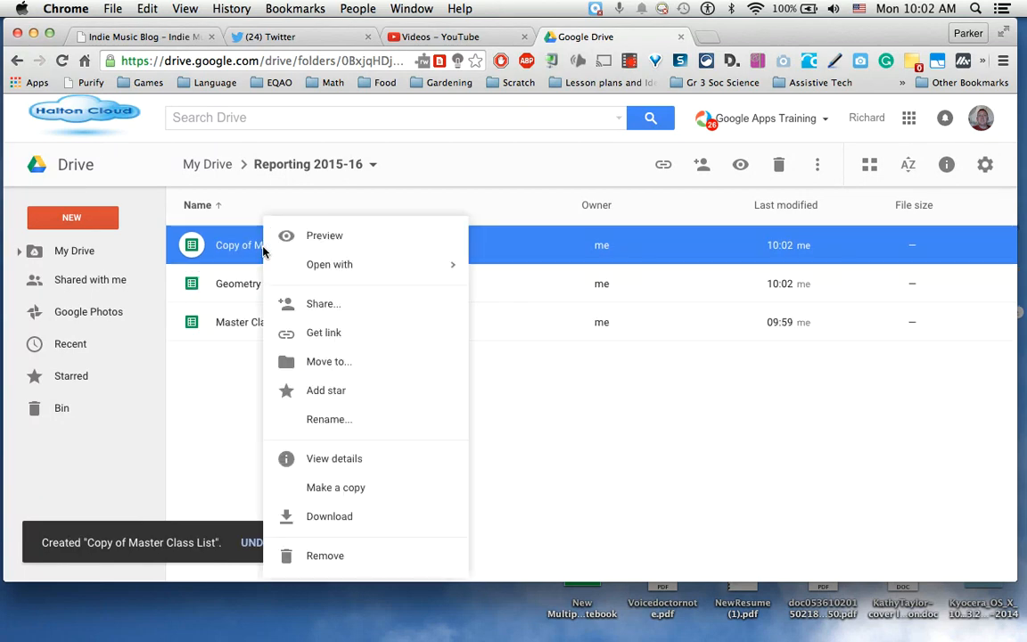
click(337, 425)
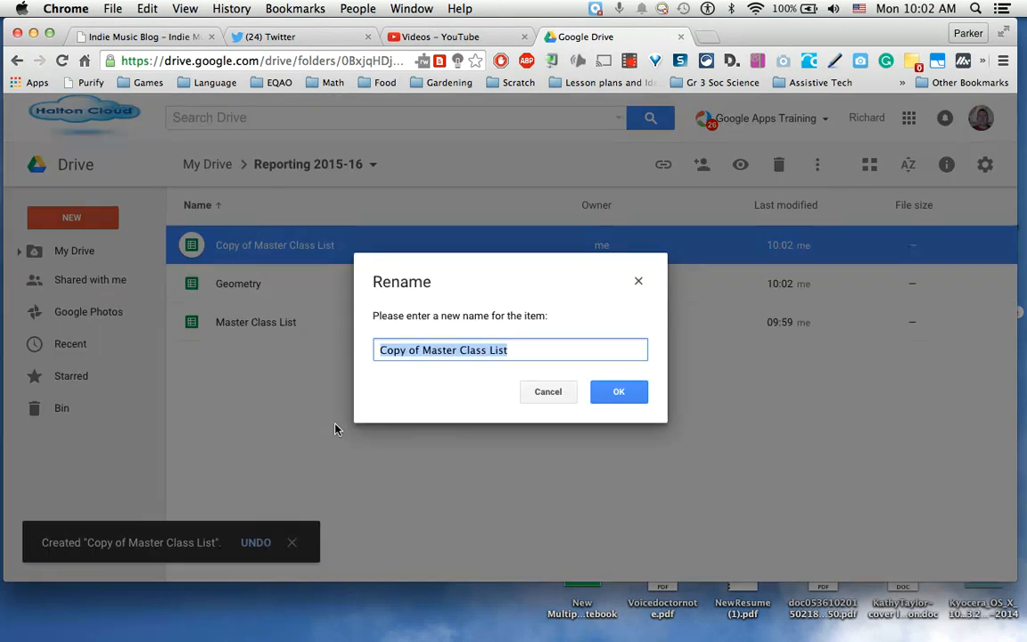
text(Reading)
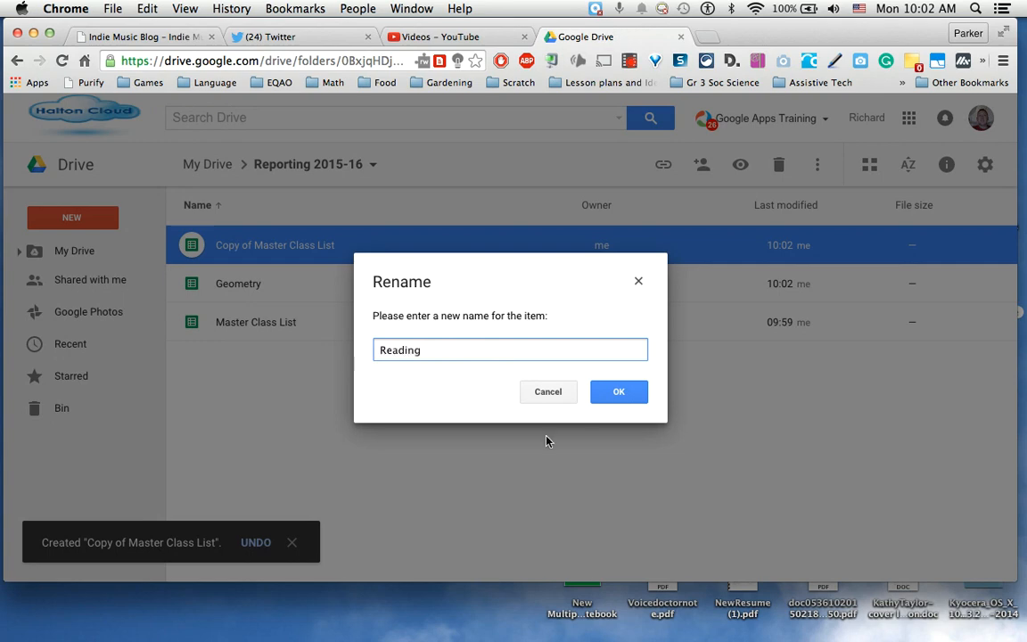
click(615, 392)
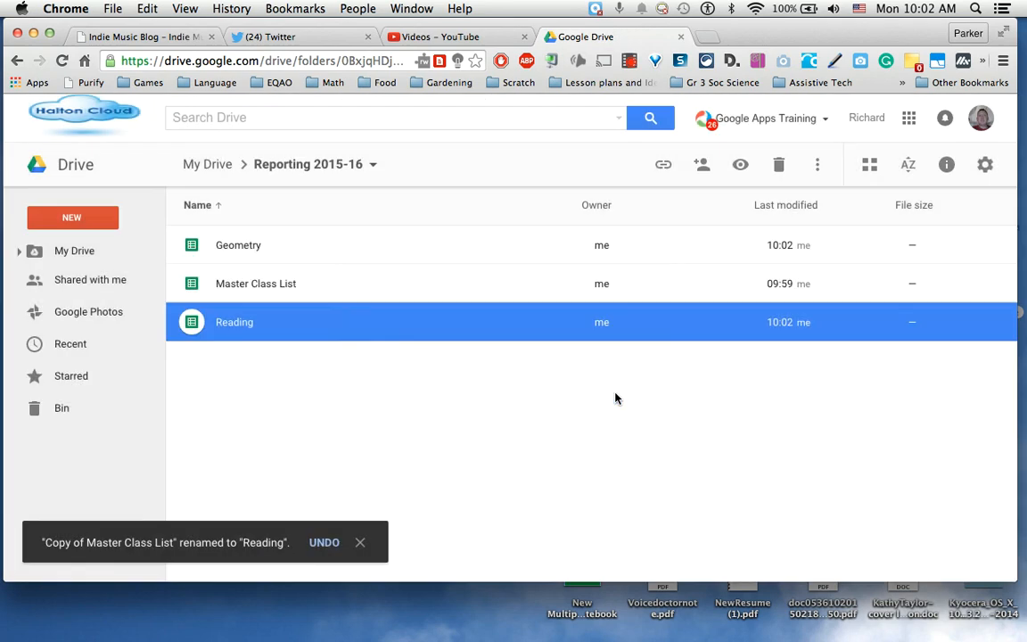
Step: Open the Geometry spreadsheet and test its colour coding by entering 1 in cell C2 of Term 1 and clearing it
double_click(250, 248)
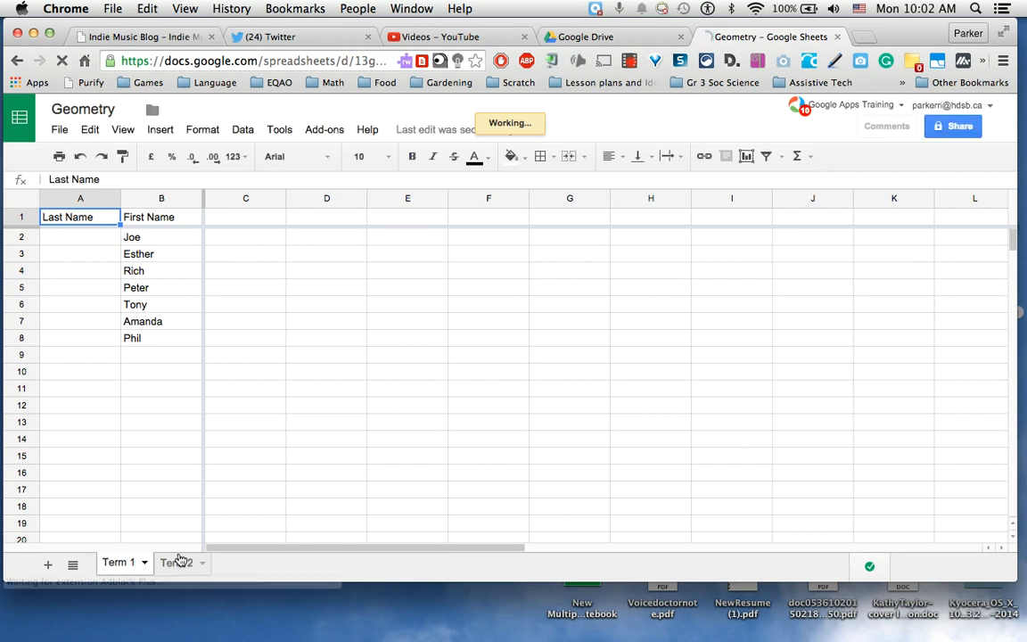
click(247, 243)
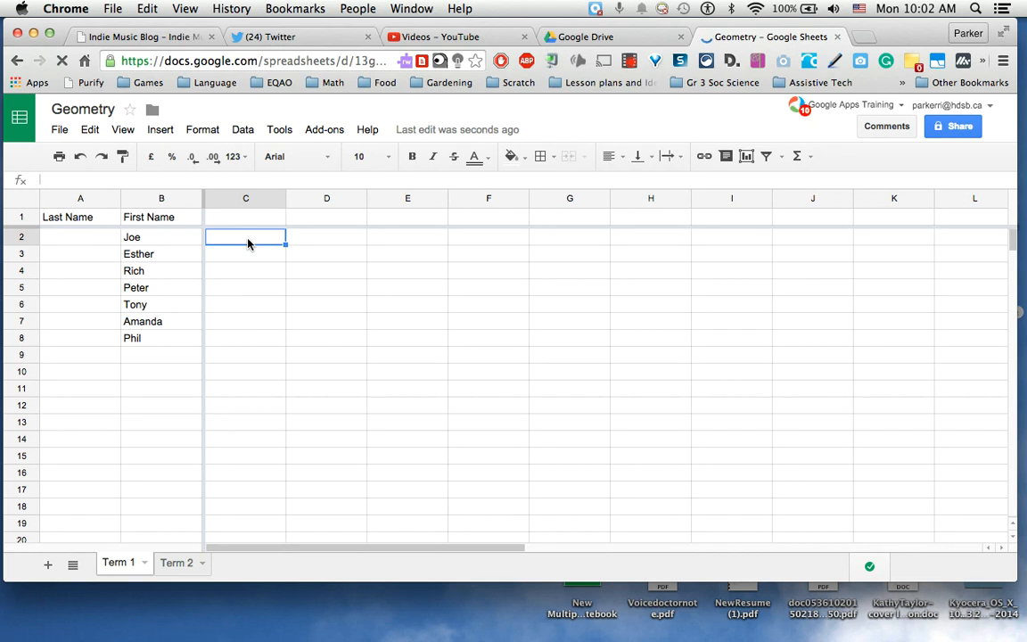
text(1)
key(Tab)
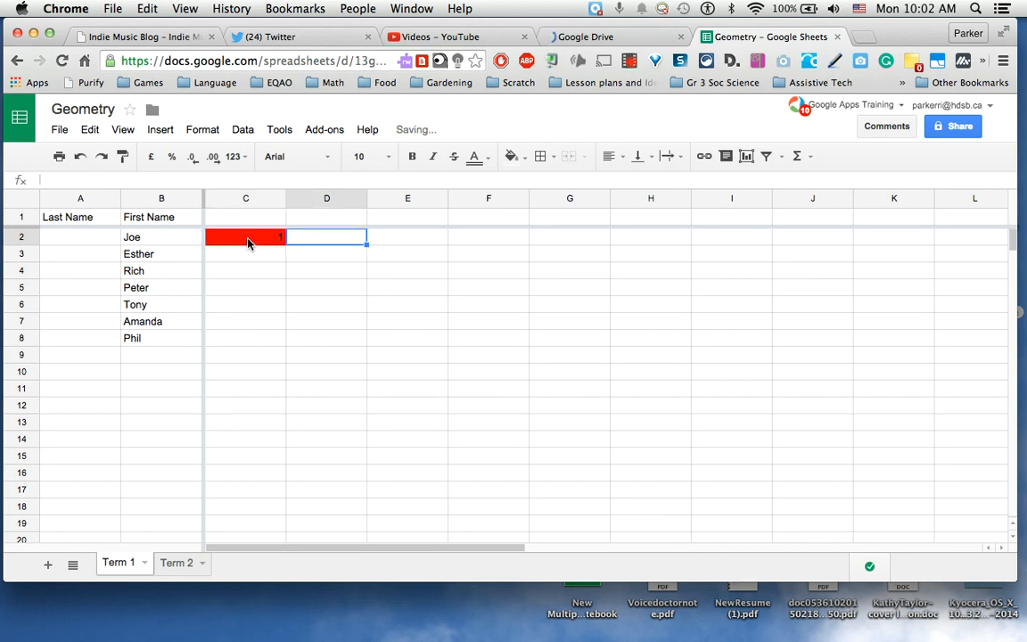
click(248, 243)
key(Delete)
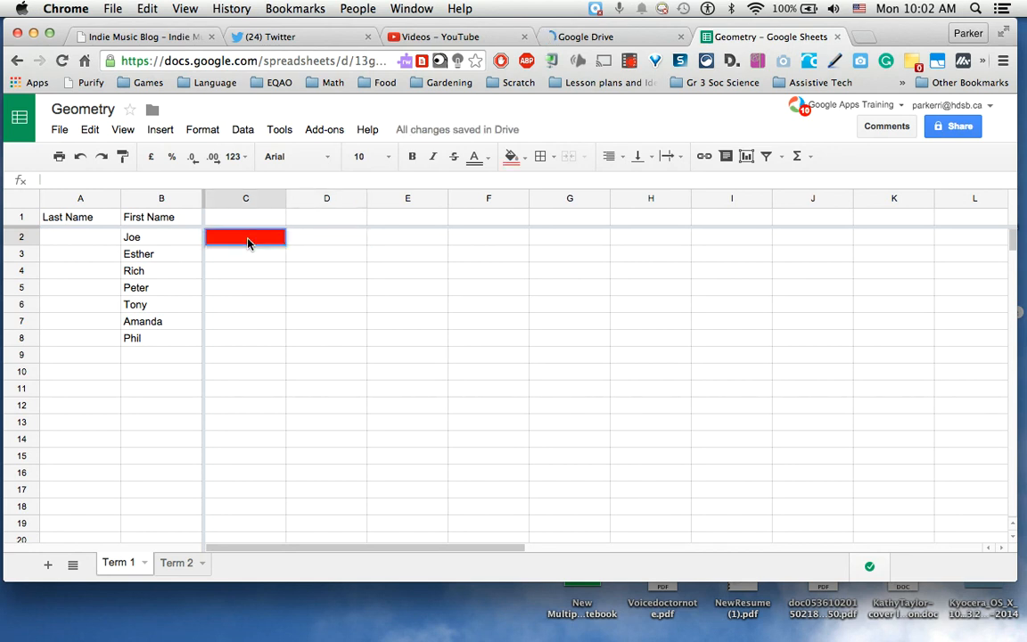
key(Return)
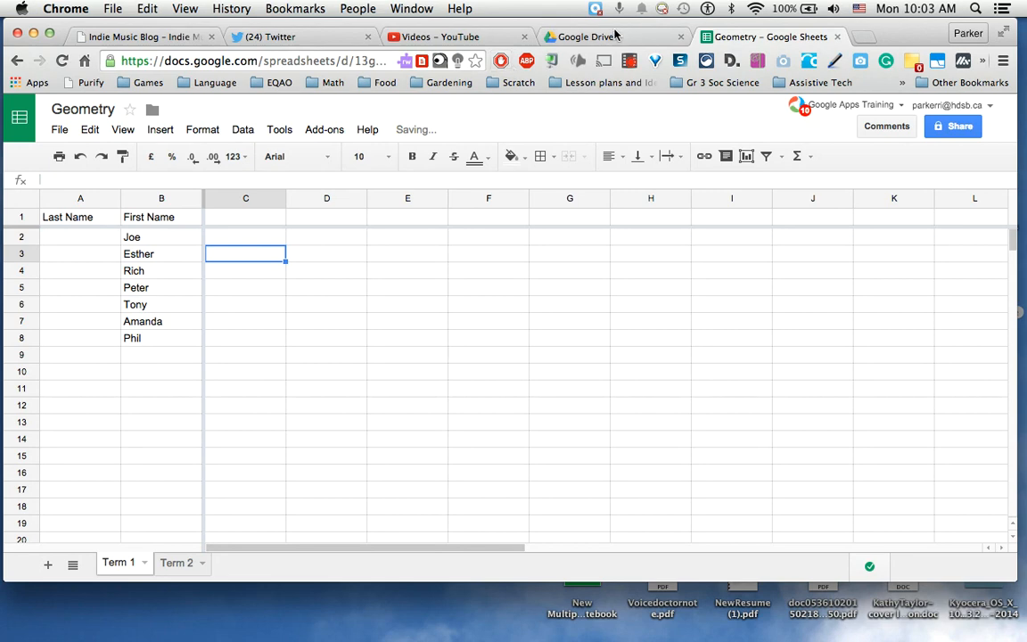
Step: Return to the Reporting 2015-16 folder in Google Drive, copy the Master Class List file, and make a further copy of that copy
click(615, 36)
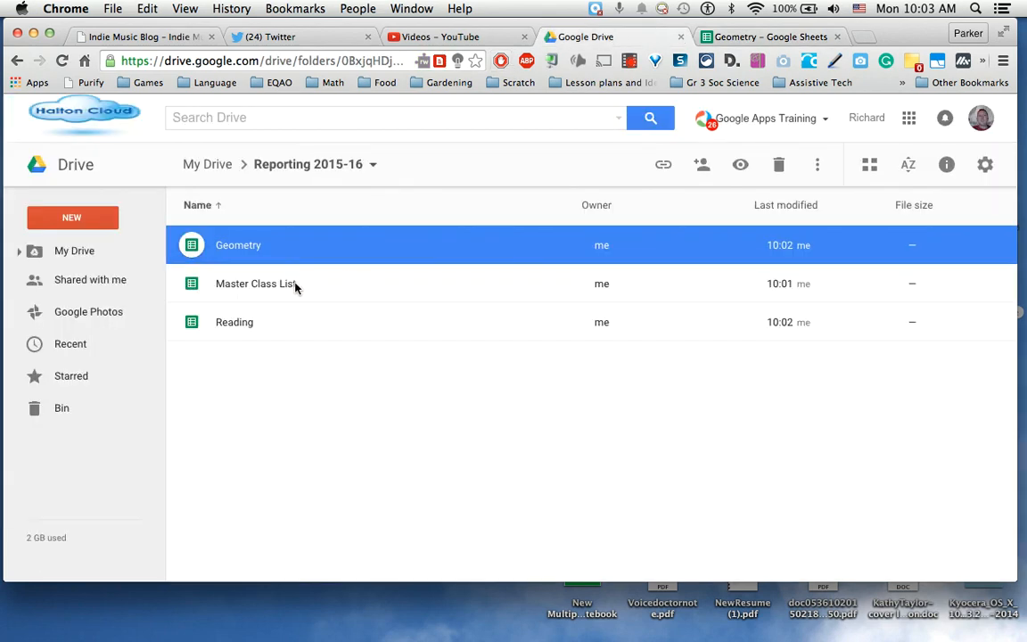
click(297, 285)
right_click(296, 285)
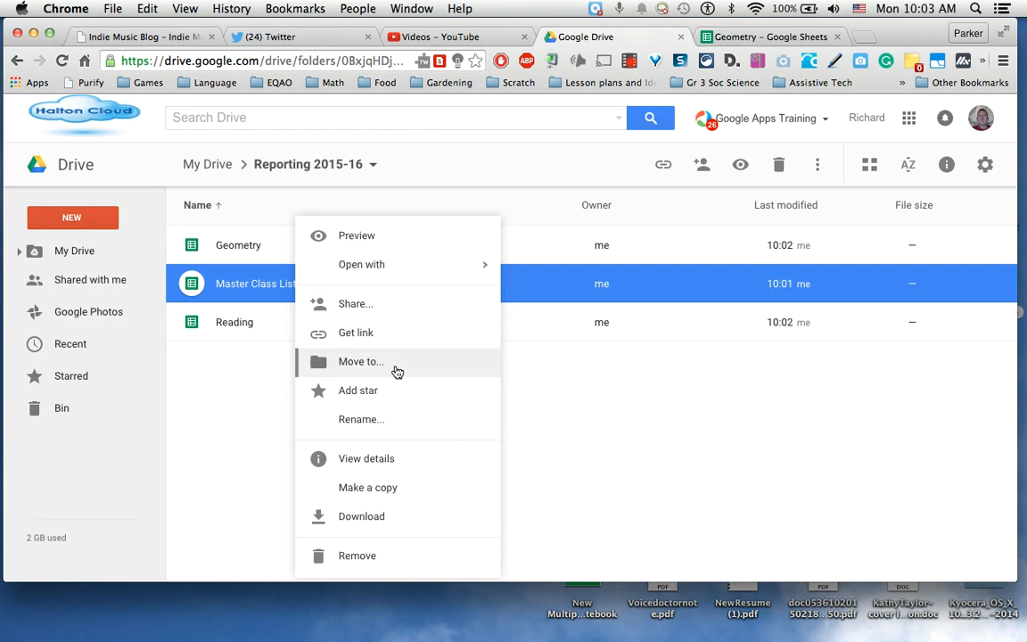
click(388, 488)
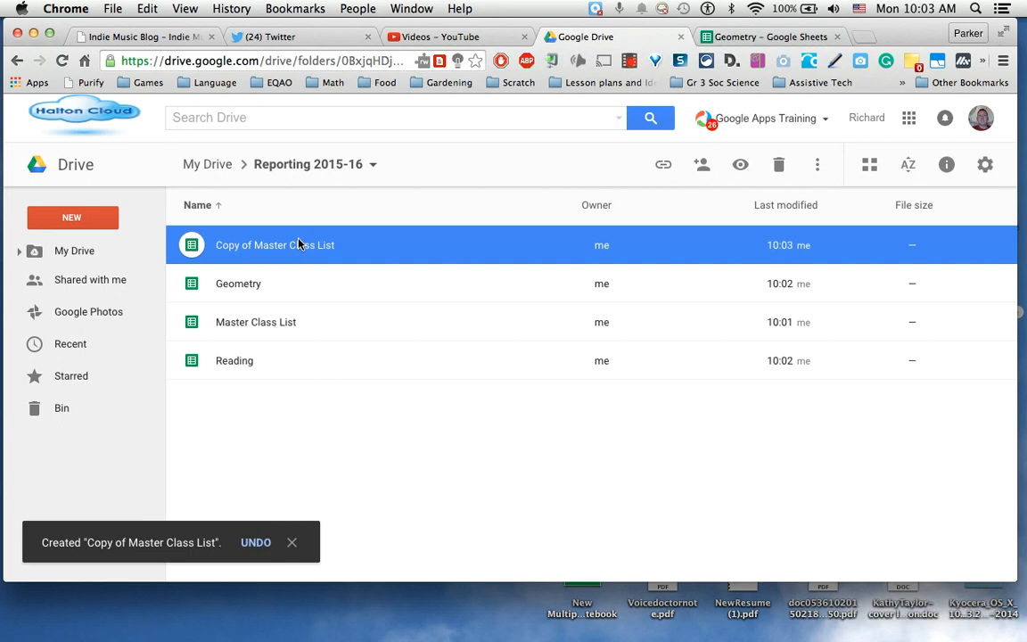
right_click(299, 243)
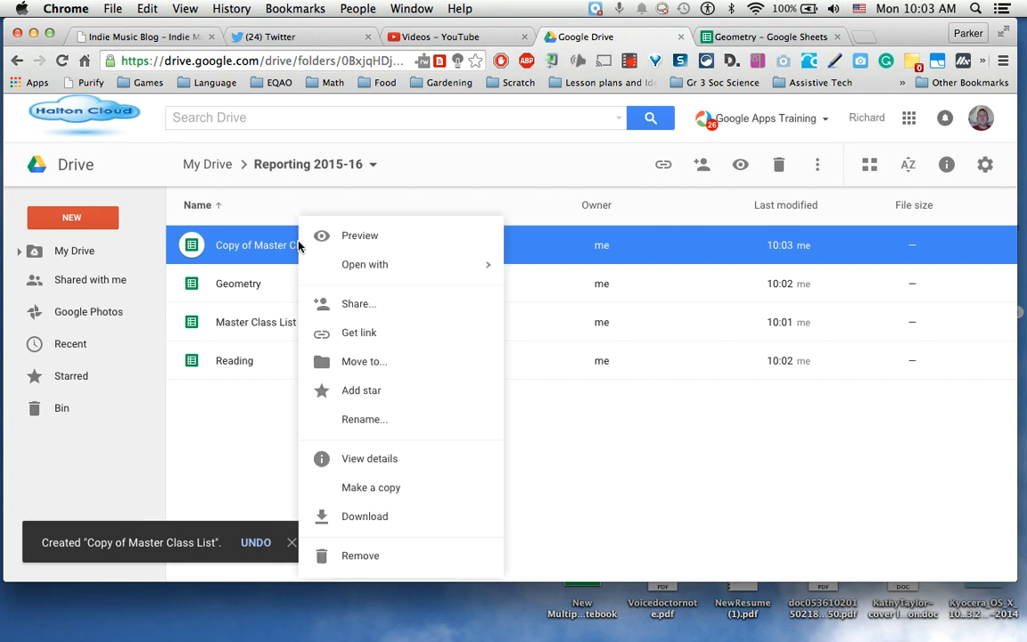
click(361, 487)
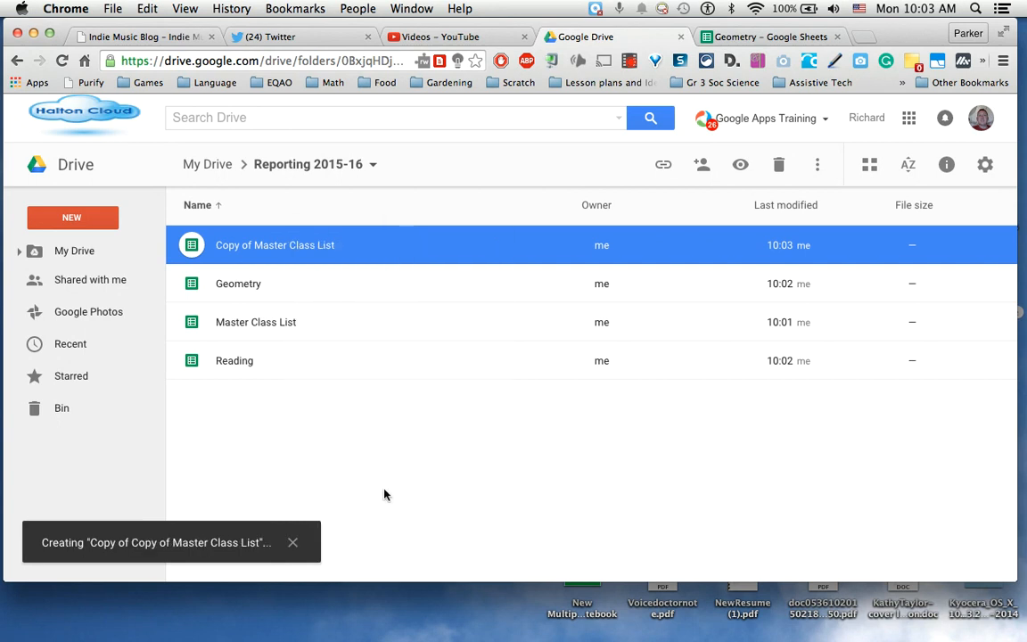
Step: Rename the Copy of Copy of Master Class List file as Phys-Ed
right_click(303, 251)
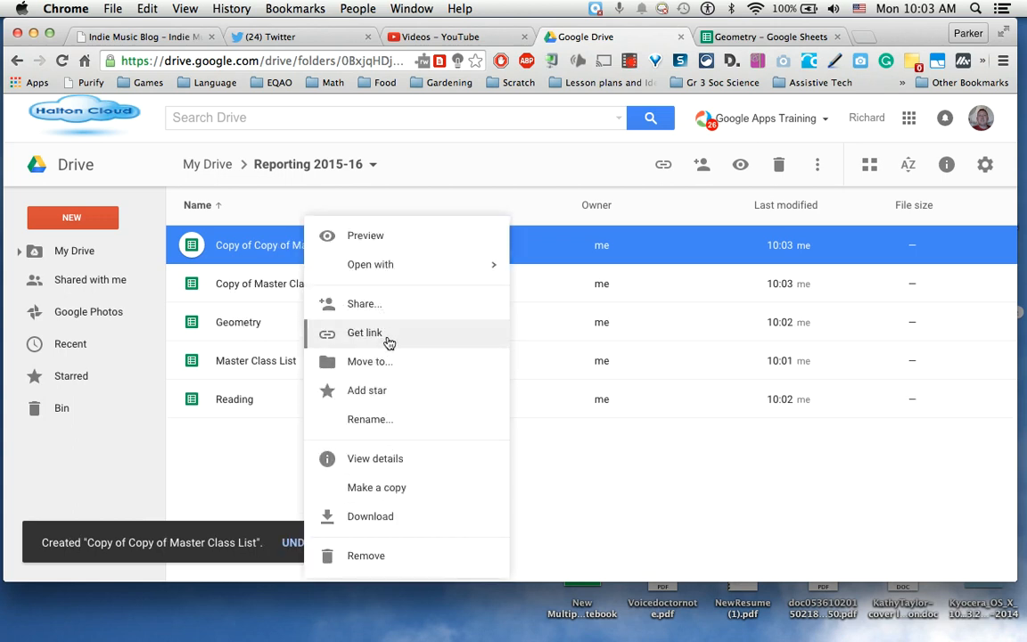
click(390, 418)
text(Phys-Ed)
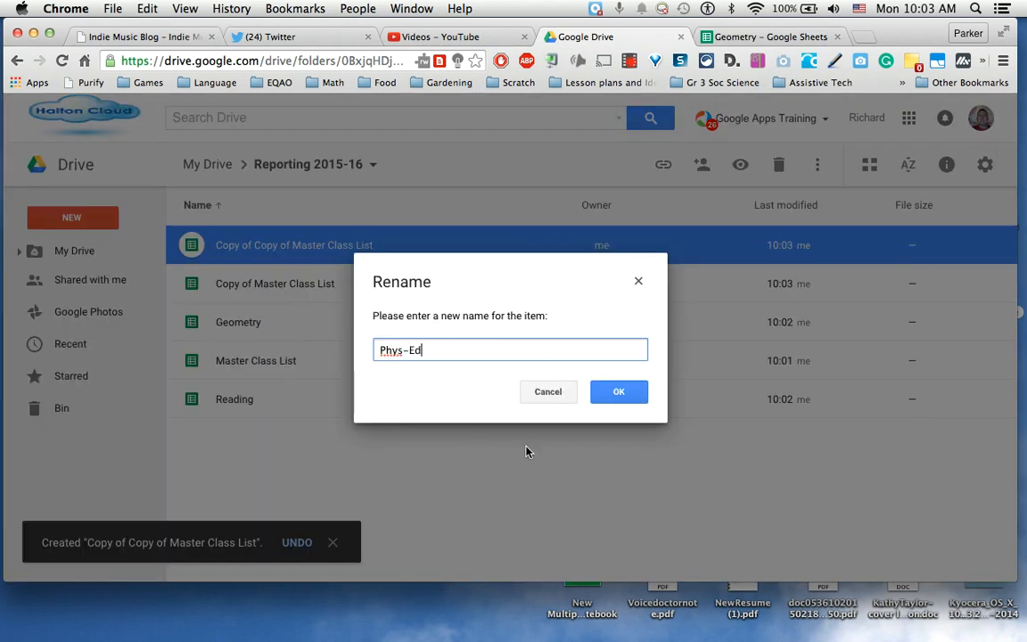
click(619, 391)
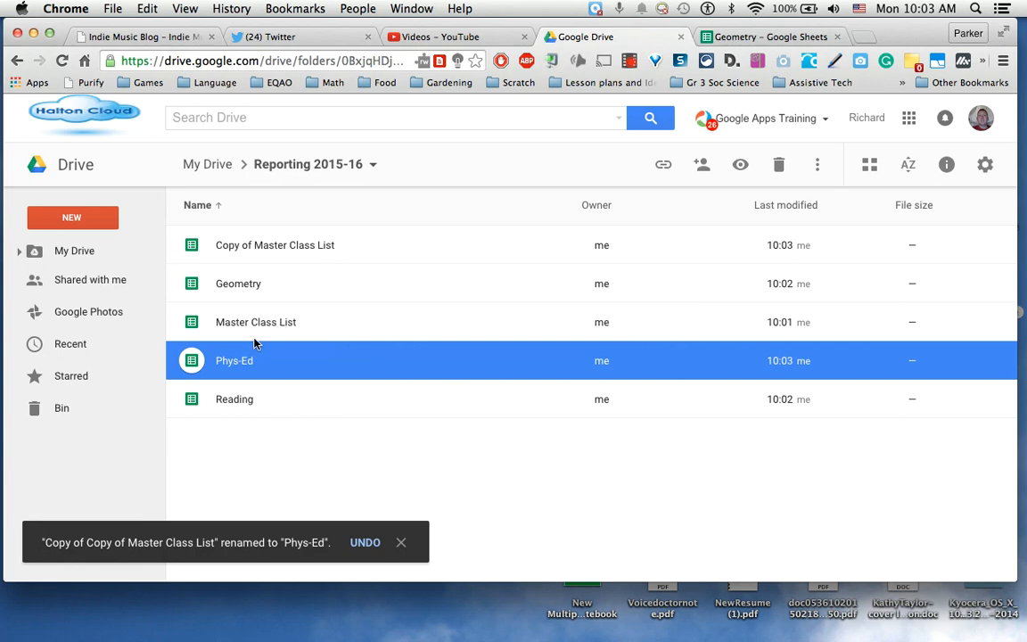
Step: Rename the remaining Copy of Master Class List file as Science
click(249, 233)
right_click(278, 243)
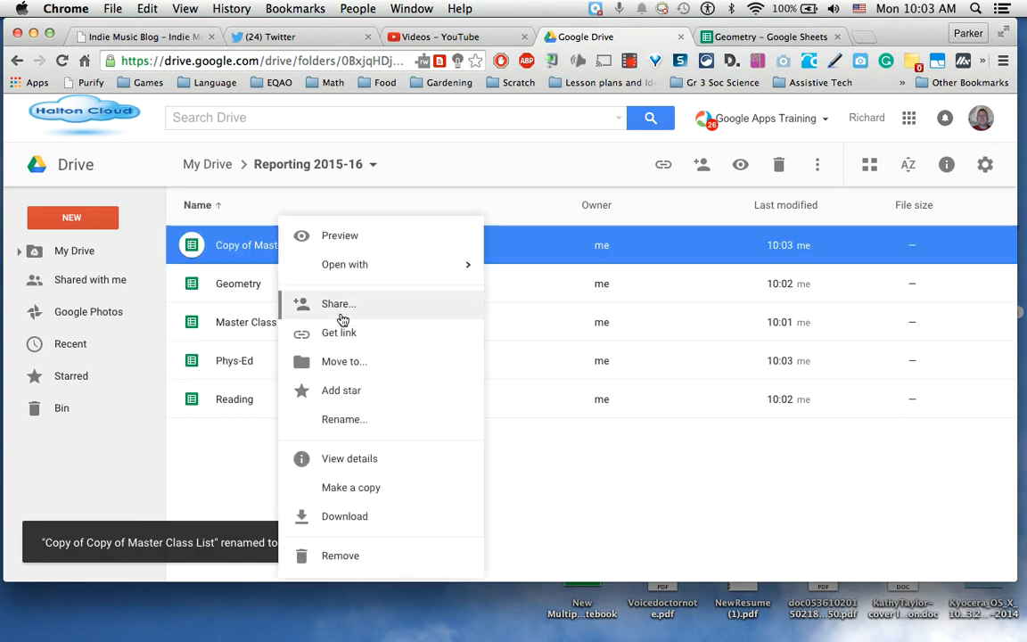
click(356, 420)
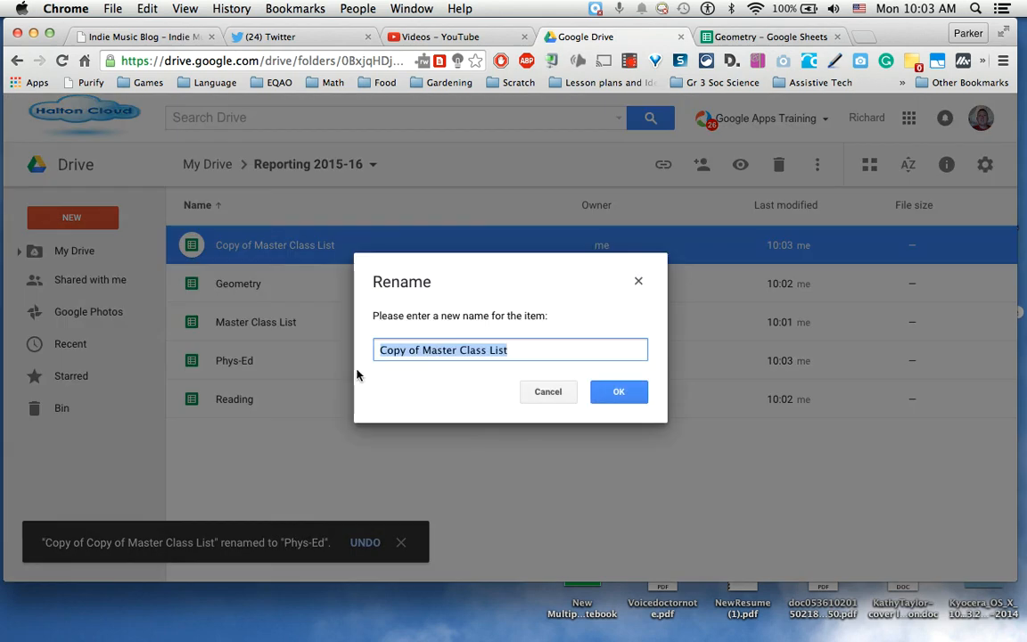
text(Science)
key(Return)
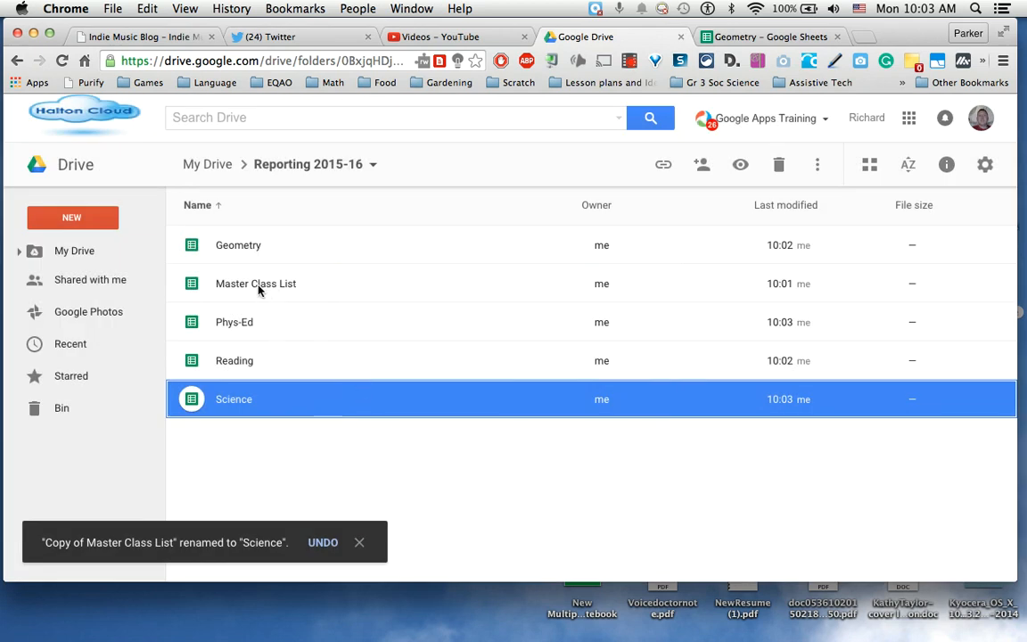
Step: Go to My Drive and open the Marks folder inside Reporting Folder 2014-15
click(37, 253)
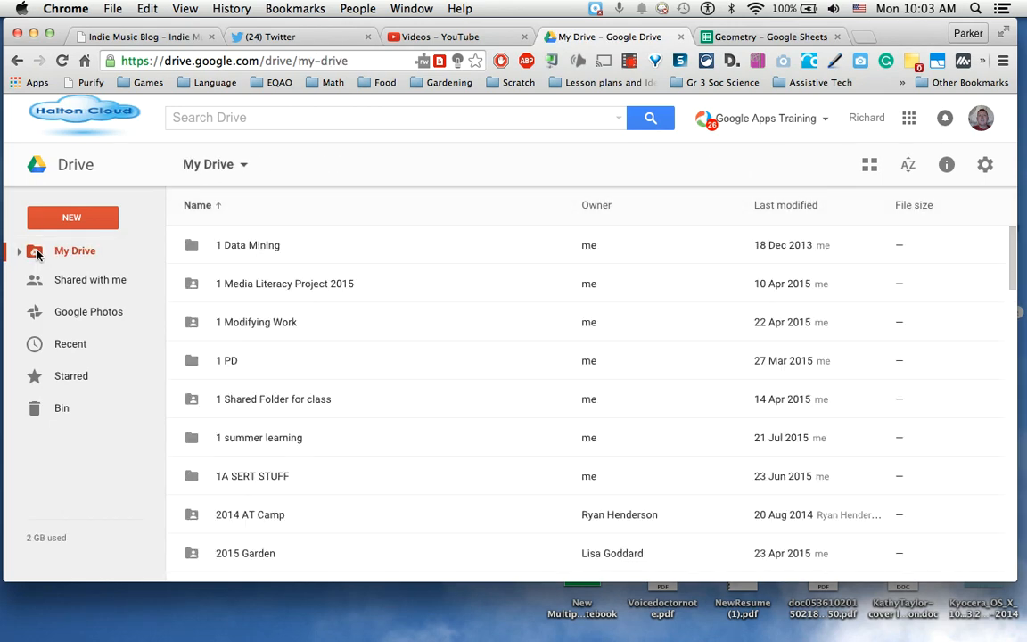
drag(1011, 261, 1022, 536)
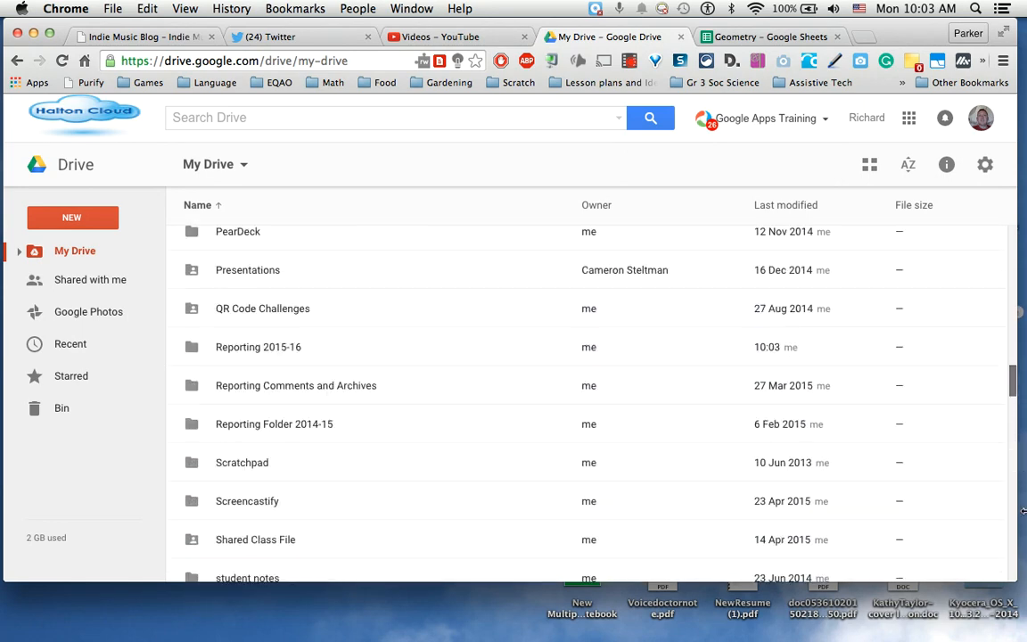
drag(1012, 389, 1012, 394)
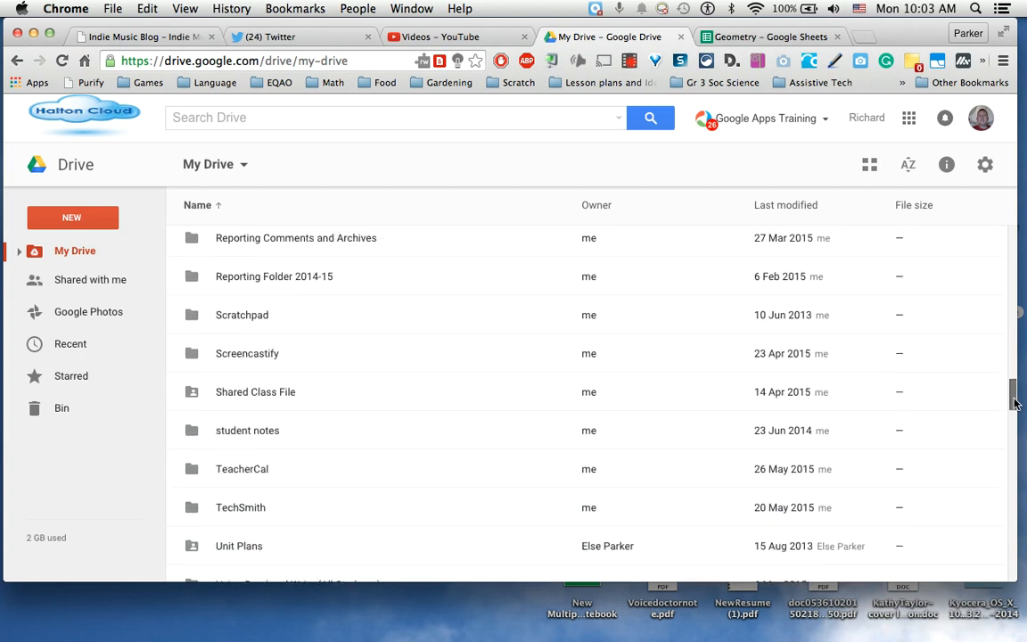
double_click(288, 278)
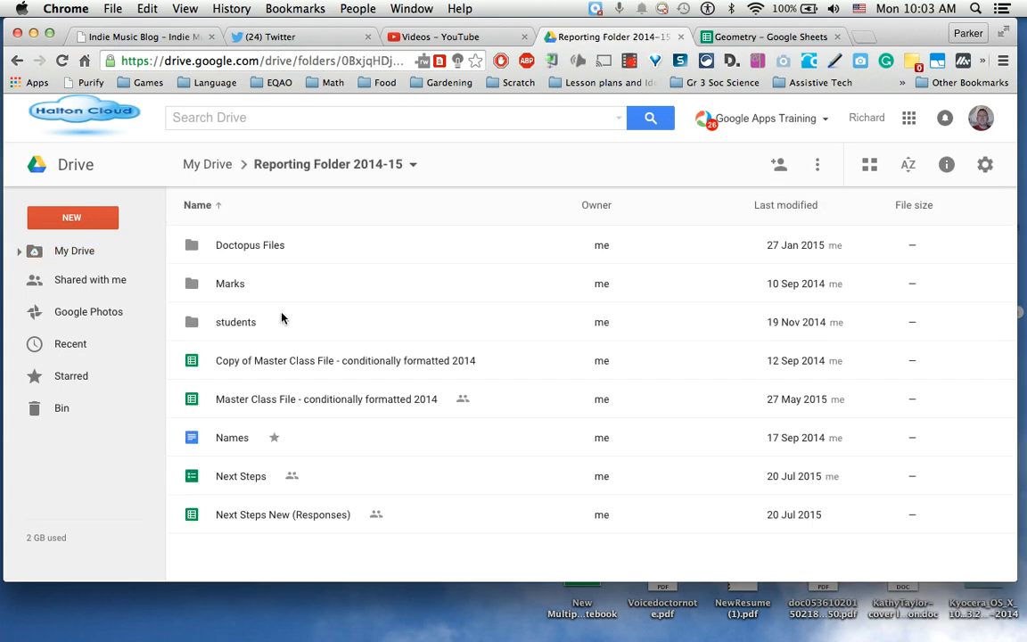
double_click(234, 290)
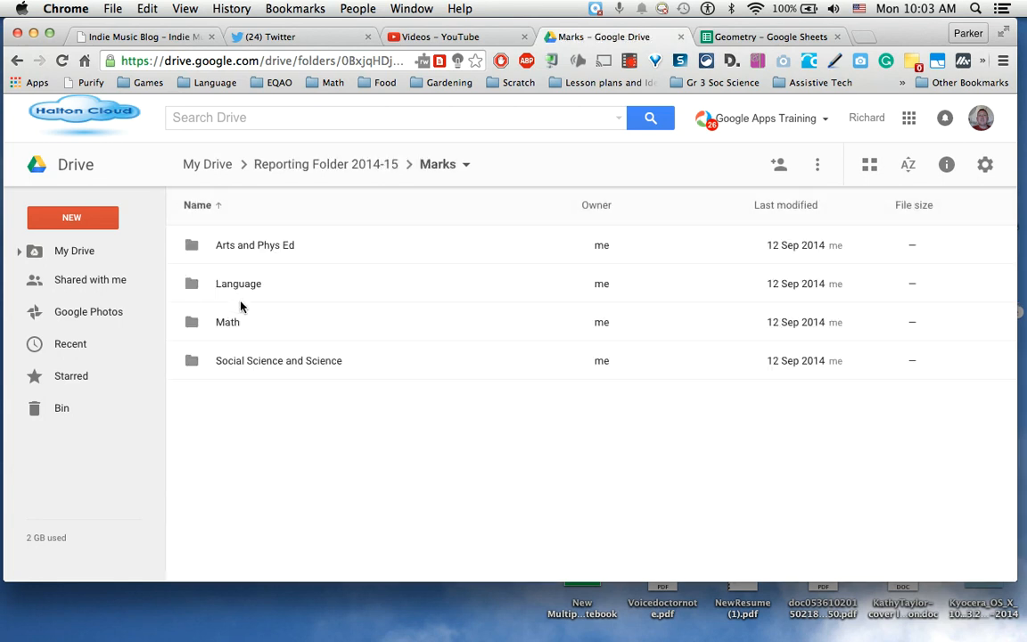
Step: Examine the files in the Arts and Phys Ed, Language, Math, and Social Science and Science folders, and switch to the YouTube Videos page
double_click(273, 249)
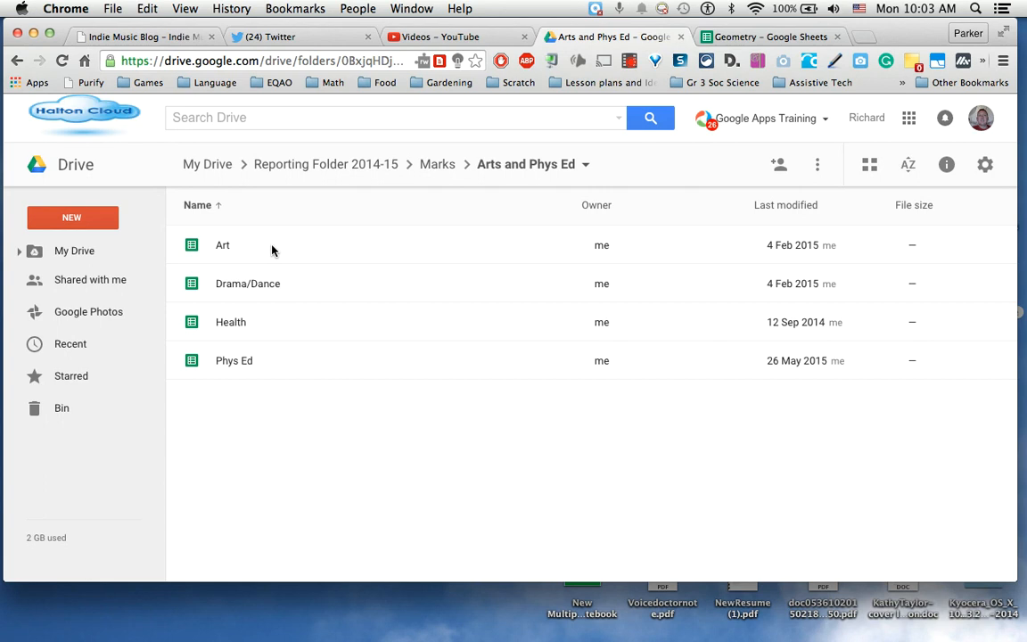
click(17, 61)
double_click(245, 286)
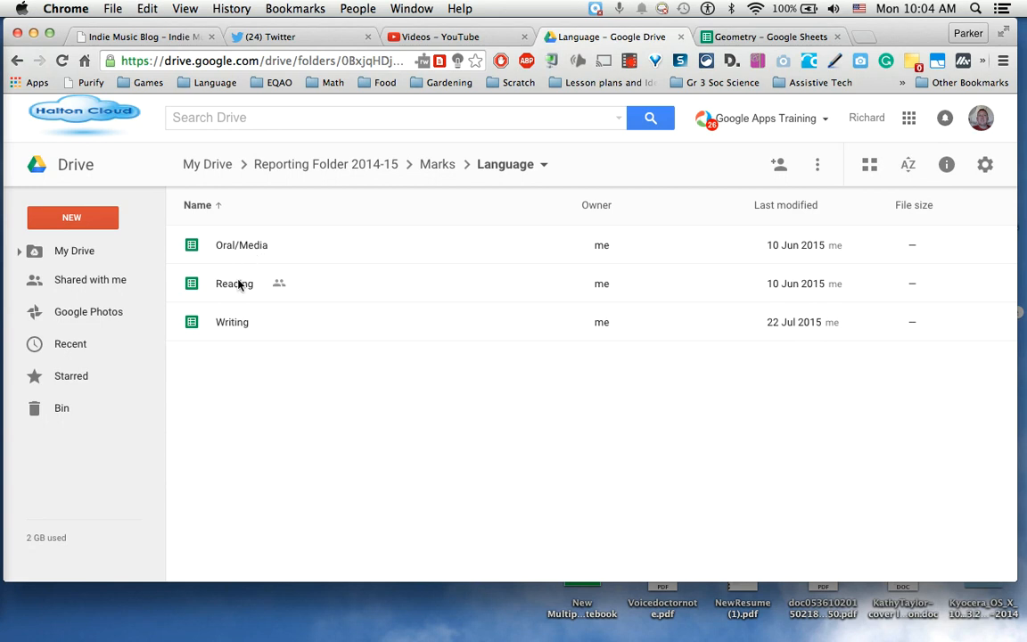
click(16, 61)
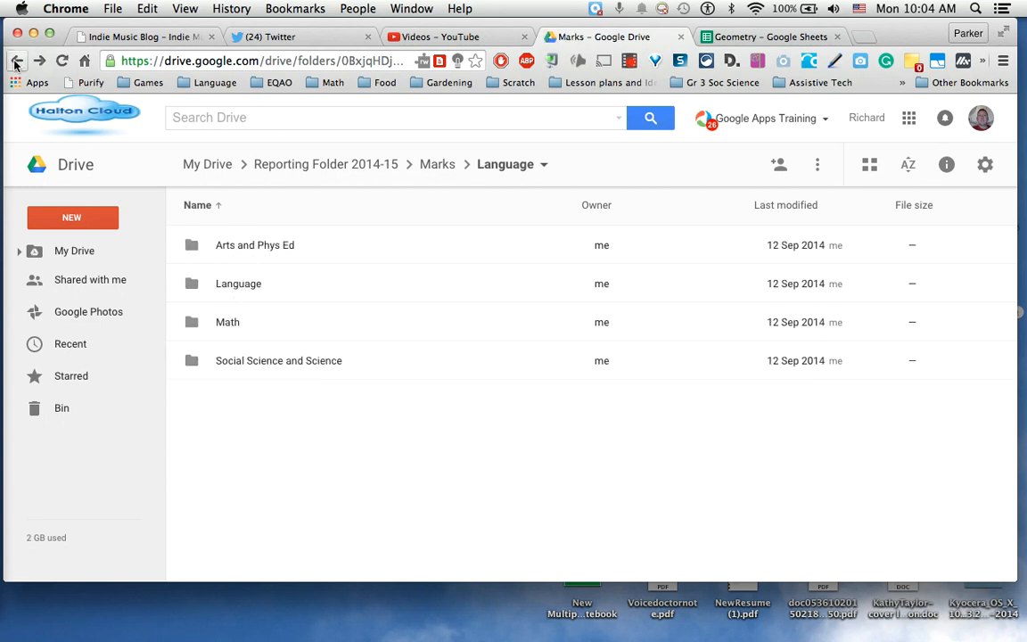
double_click(239, 331)
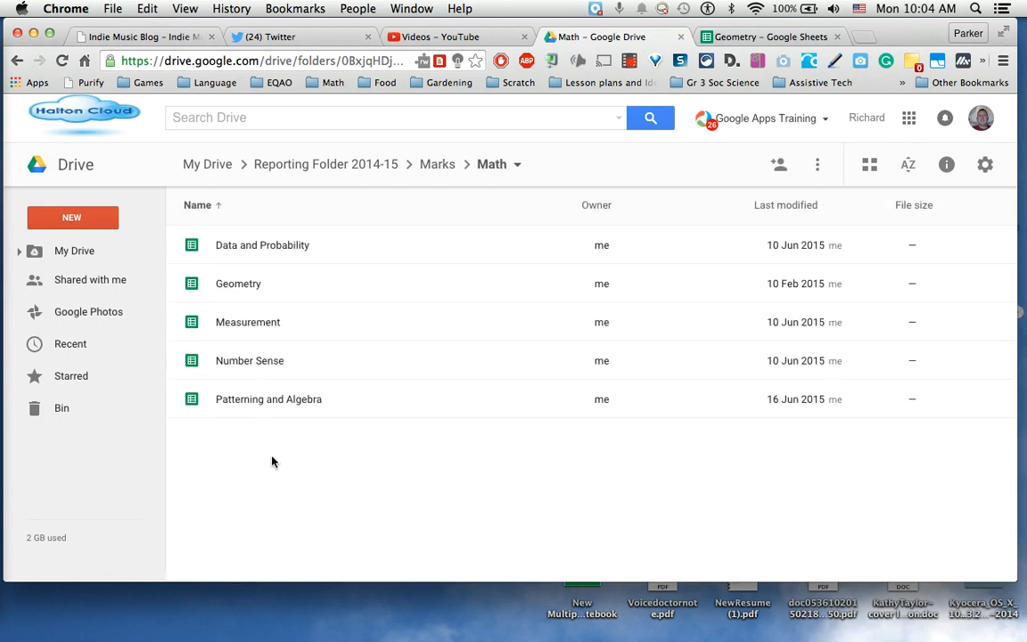
click(17, 62)
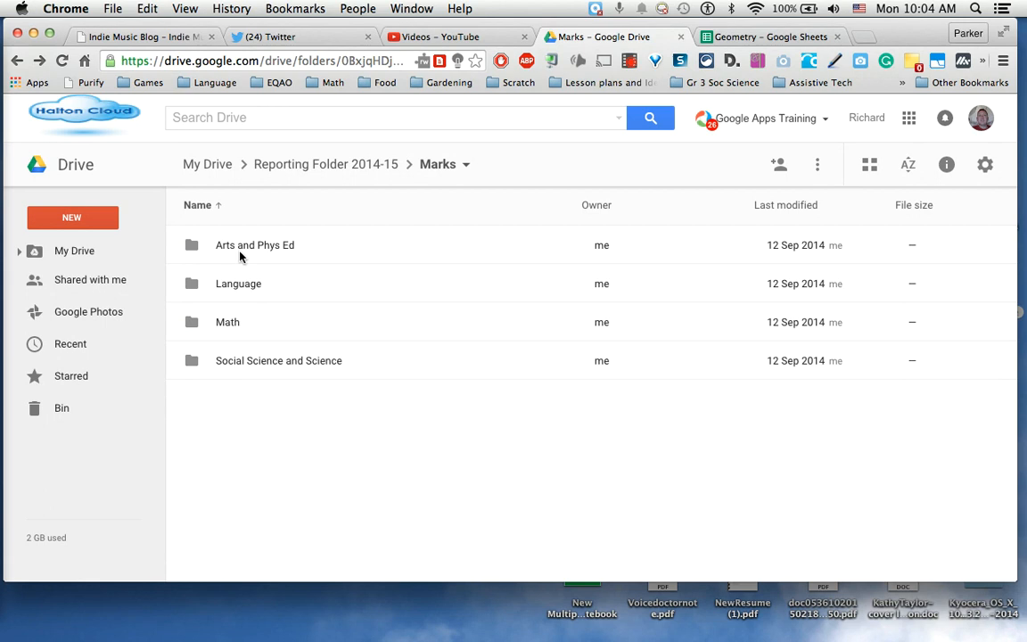
double_click(249, 361)
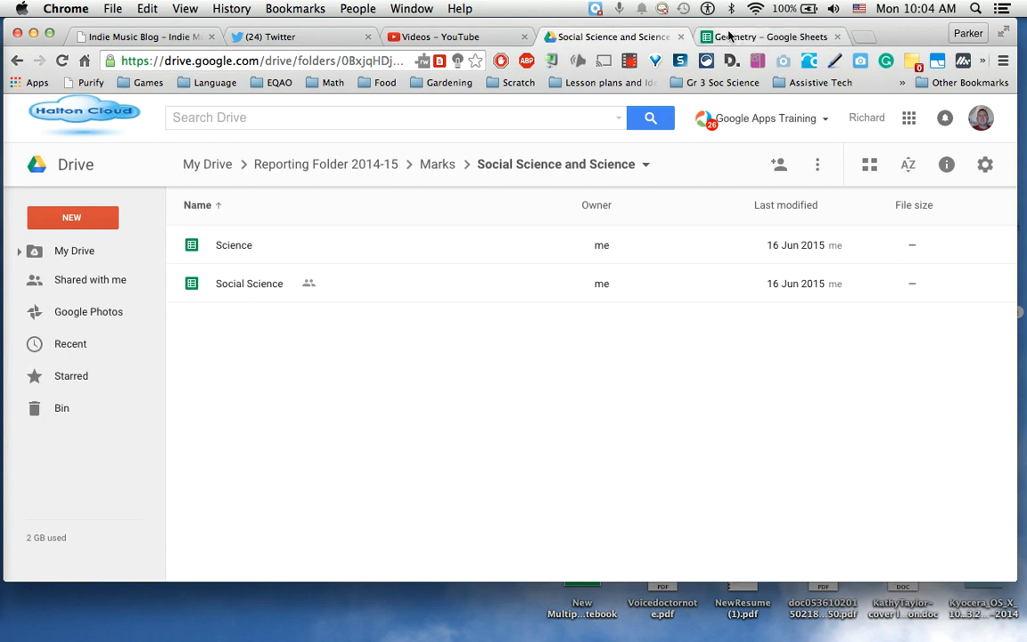
click(434, 42)
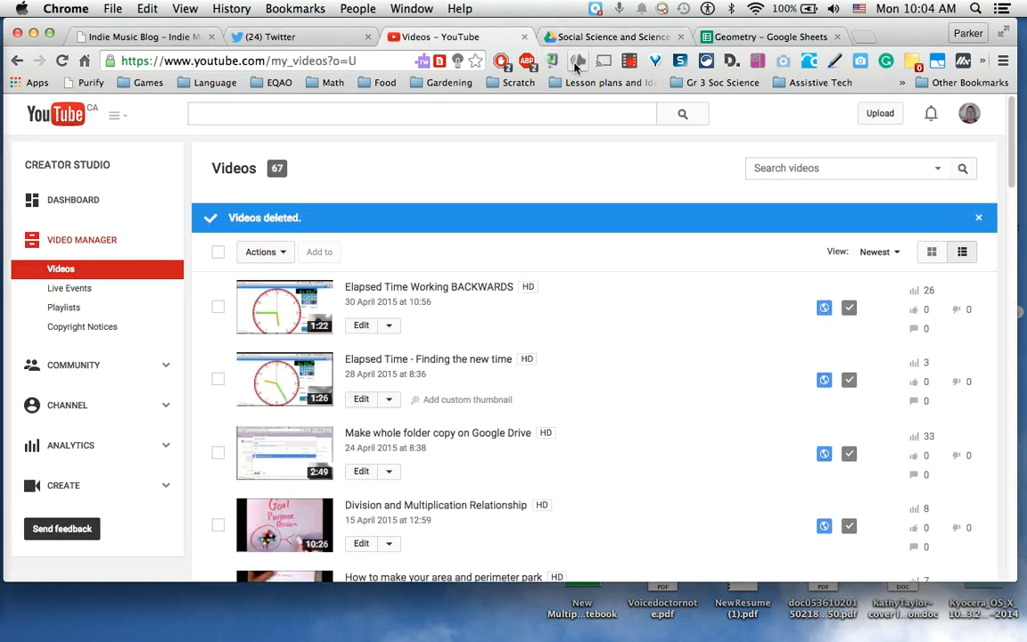